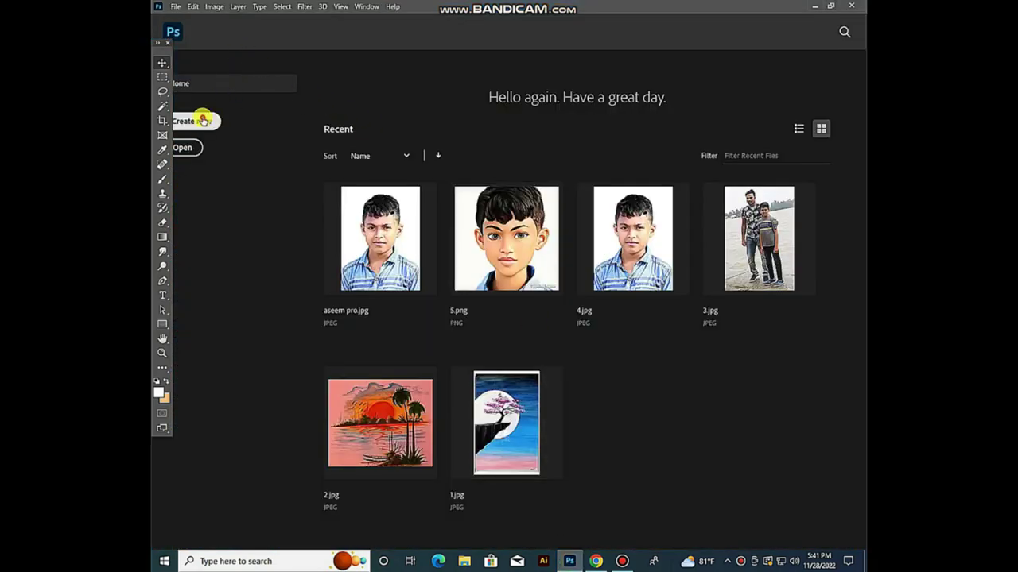
Create a blank 800 × 533 px document from the Clipboard preset, keeping pixel units
left_click(203, 120)
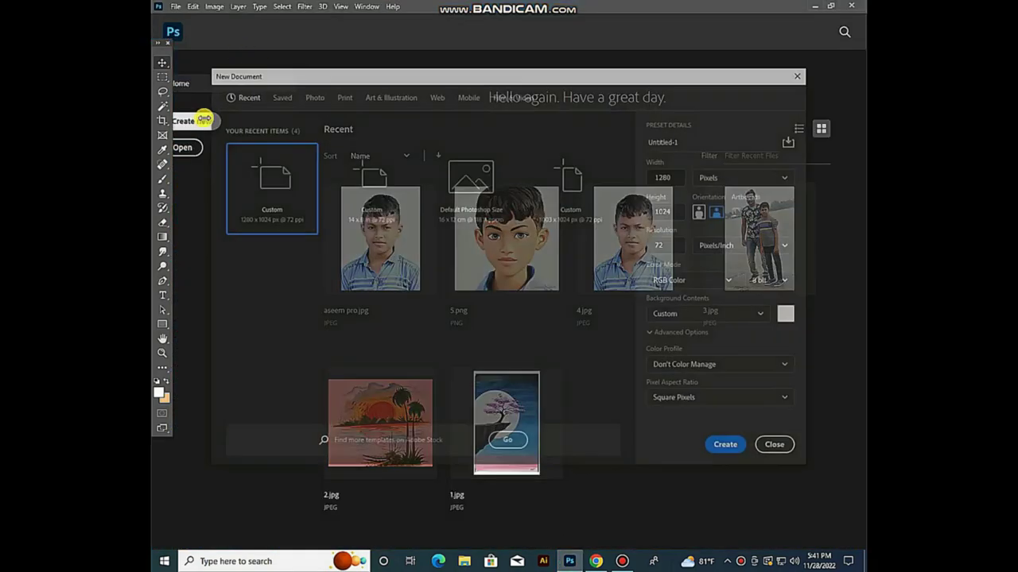
left_click(739, 176)
left_click(752, 162)
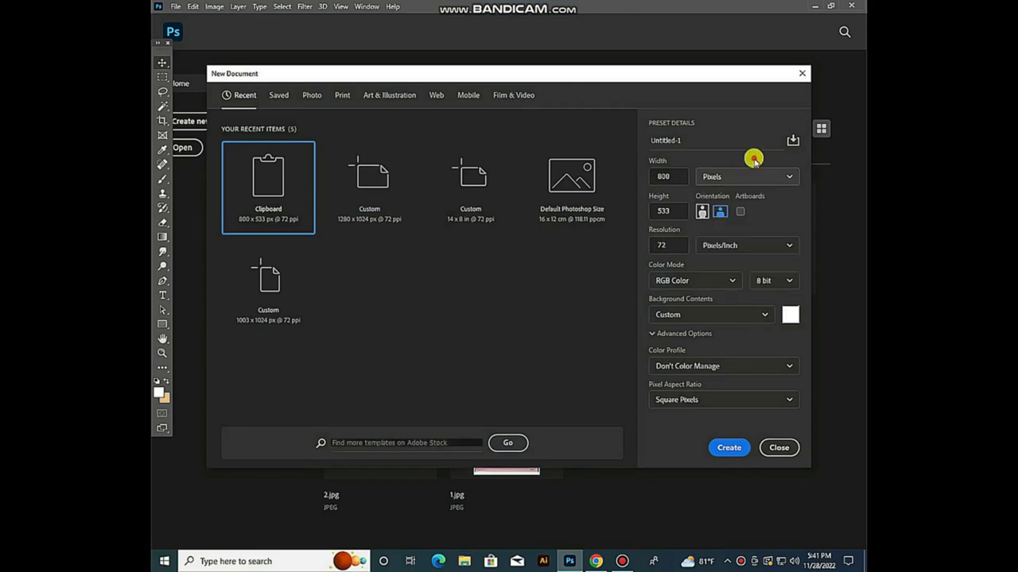
left_click(778, 448)
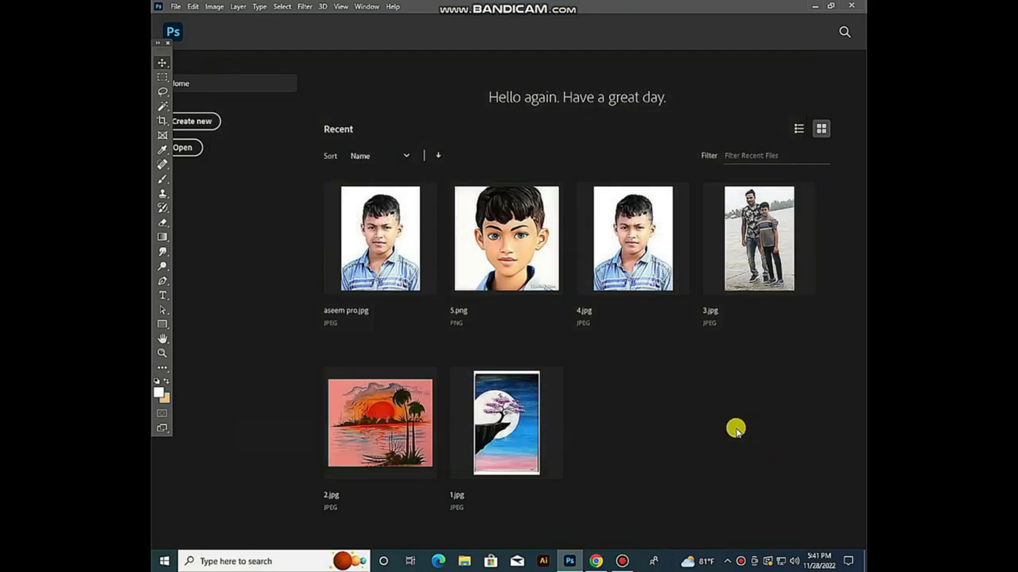
left_click(193, 120)
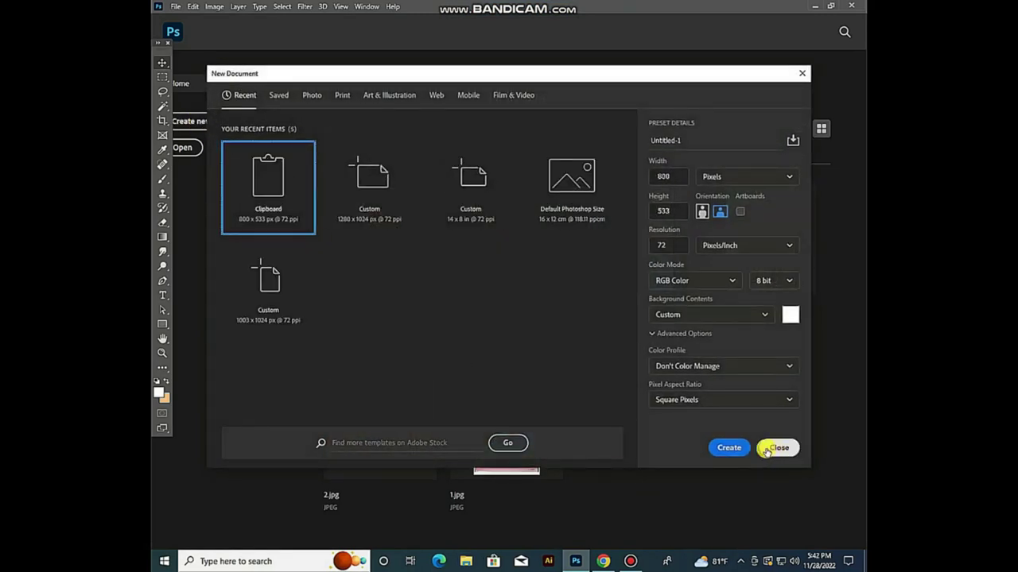
left_click(728, 448)
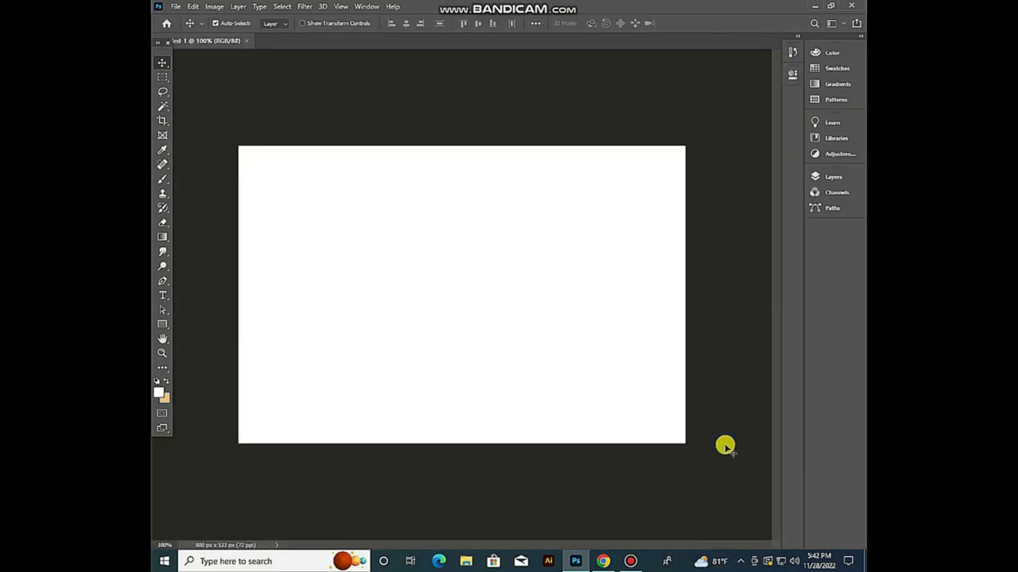
Paste the smiling-man portrait as Layer 1 and zoom in on the face
key("ctrl+v")
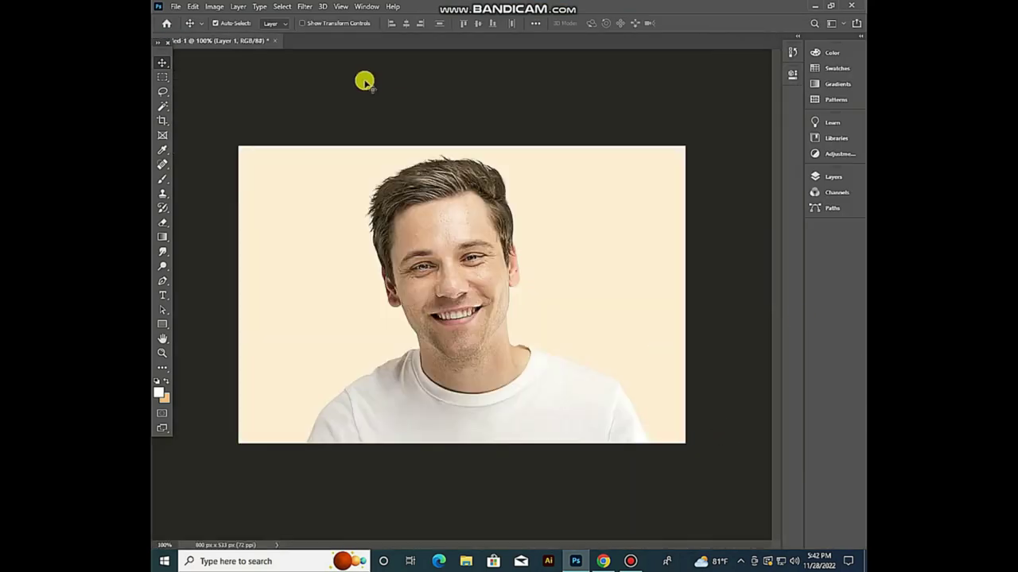
key("ctrl+plus")
key("ctrl+plus")
key("ctrl+plus")
key("ctrl+plus")
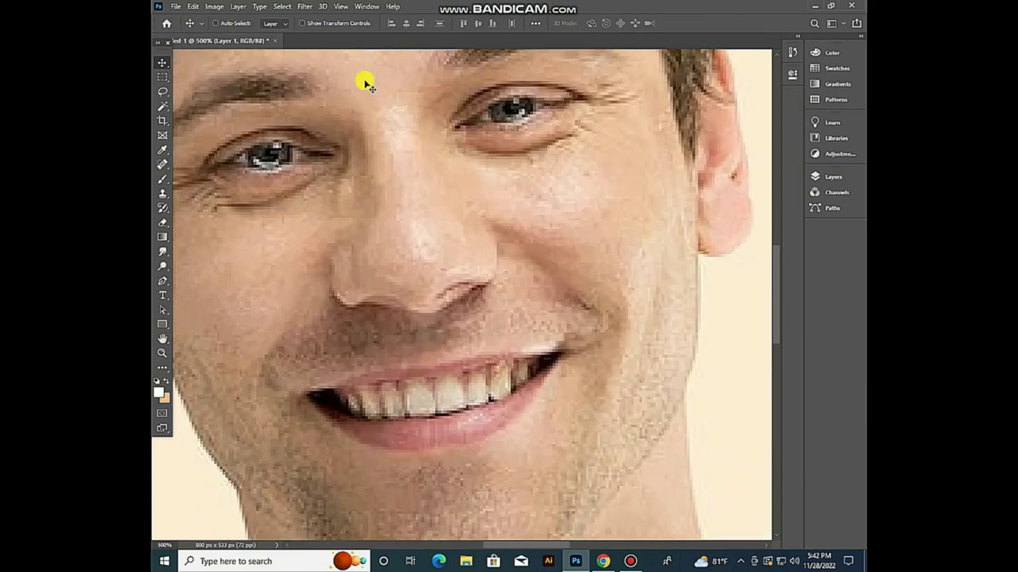
key("ctrl+plus")
key("ctrl+minus")
key("ctrl+minus")
key("ctrl+minus")
key("ctrl+minus")
key("ctrl+minus")
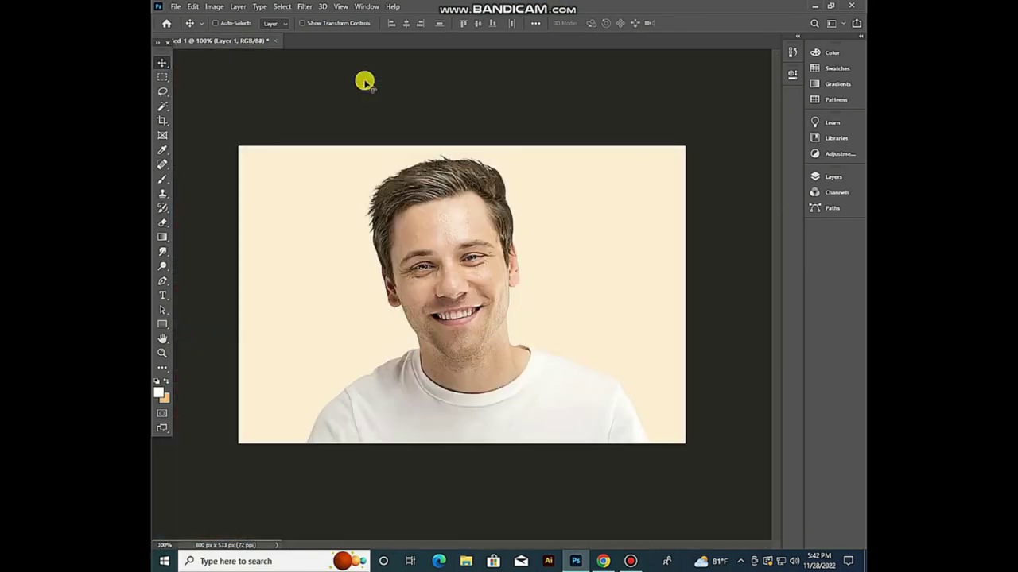
key("ctrl+plus")
key("ctrl+plus")
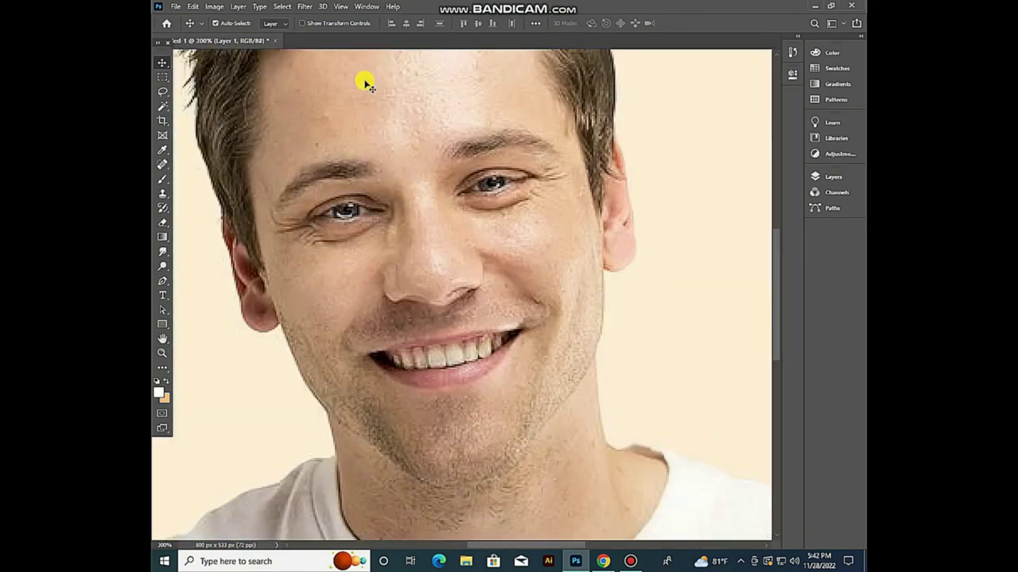
Remove and restore the pasted portrait, then view it at 200% zoom
key("Delete")
key("ctrl+minus")
key("ctrl+minus")
key("ctrl+minus")
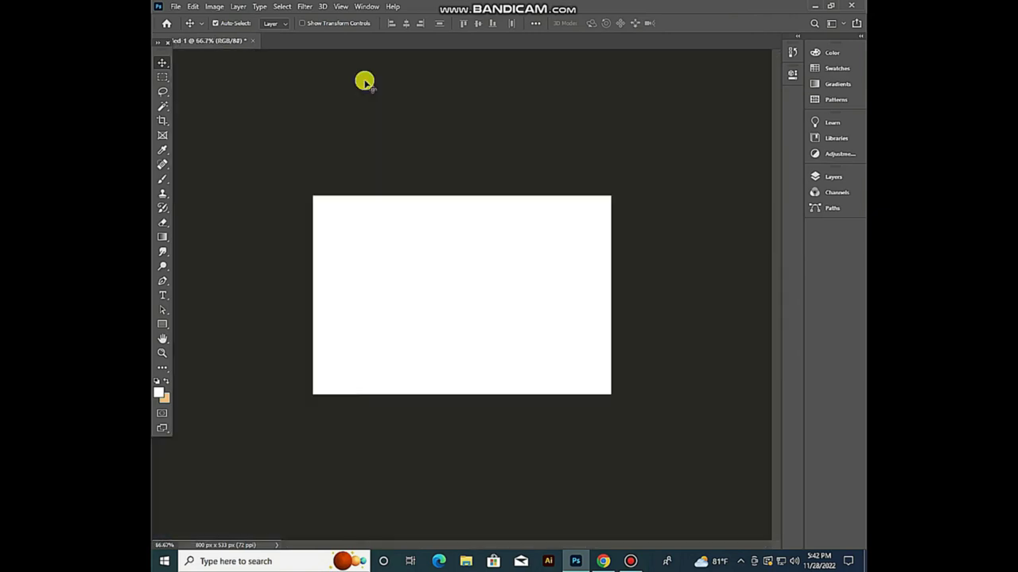
key("ctrl+minus")
key("ctrl+z")
key("ctrl+plus")
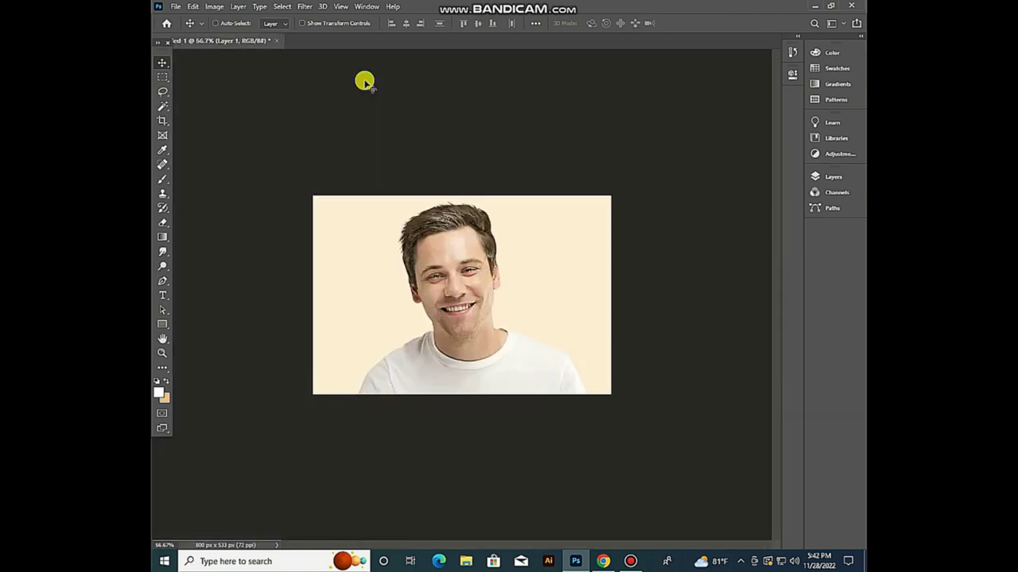
key("ctrl+plus")
key("ctrl+plus")
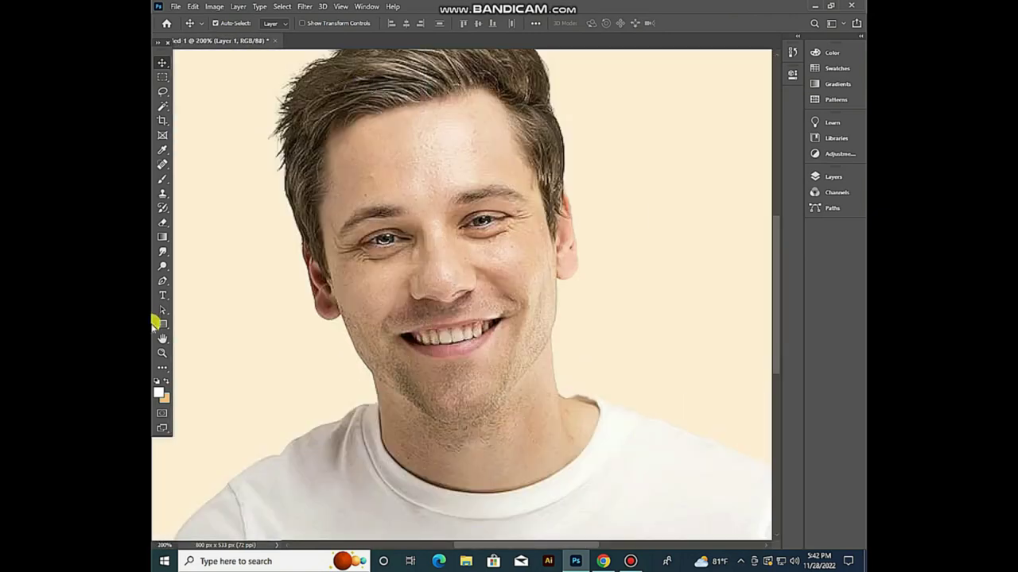
left_click(194, 7)
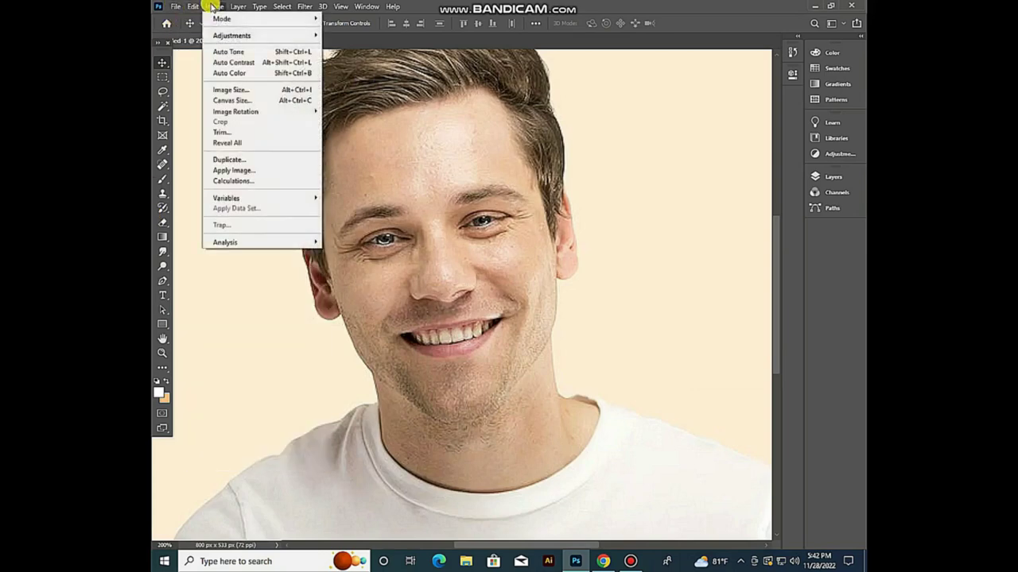
left_click(222, 90)
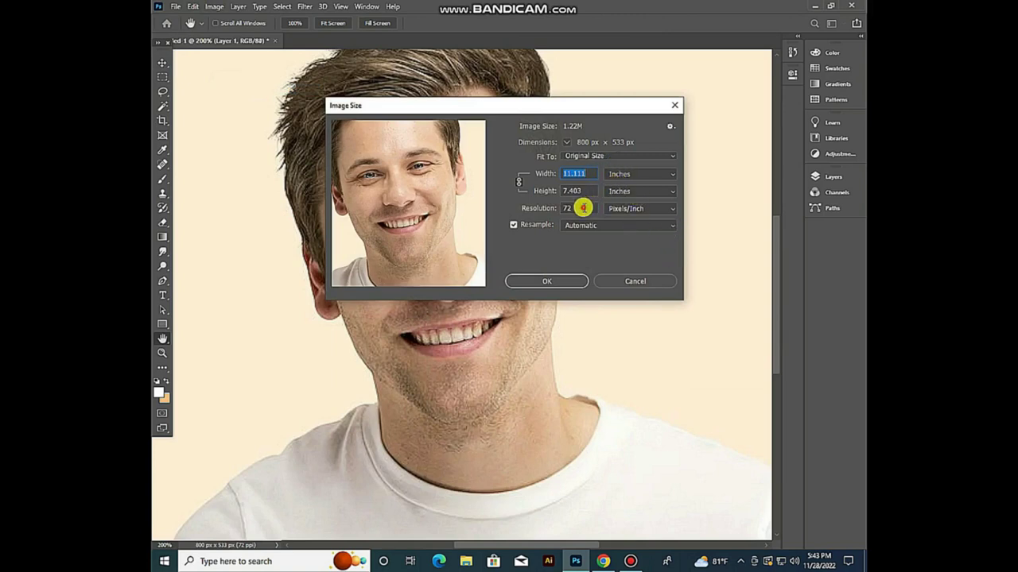
left_click(579, 208)
type("300")
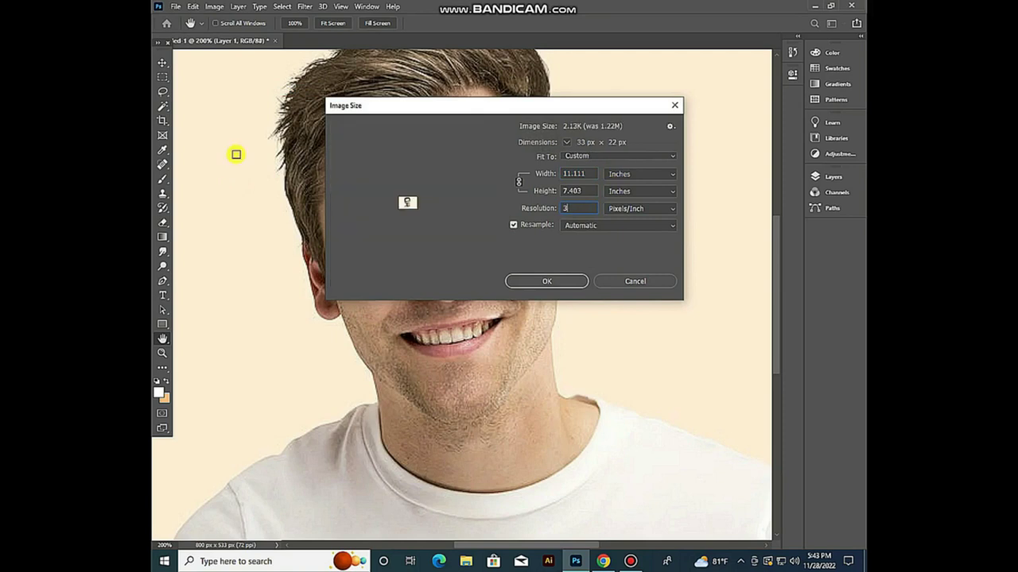
left_click(580, 191)
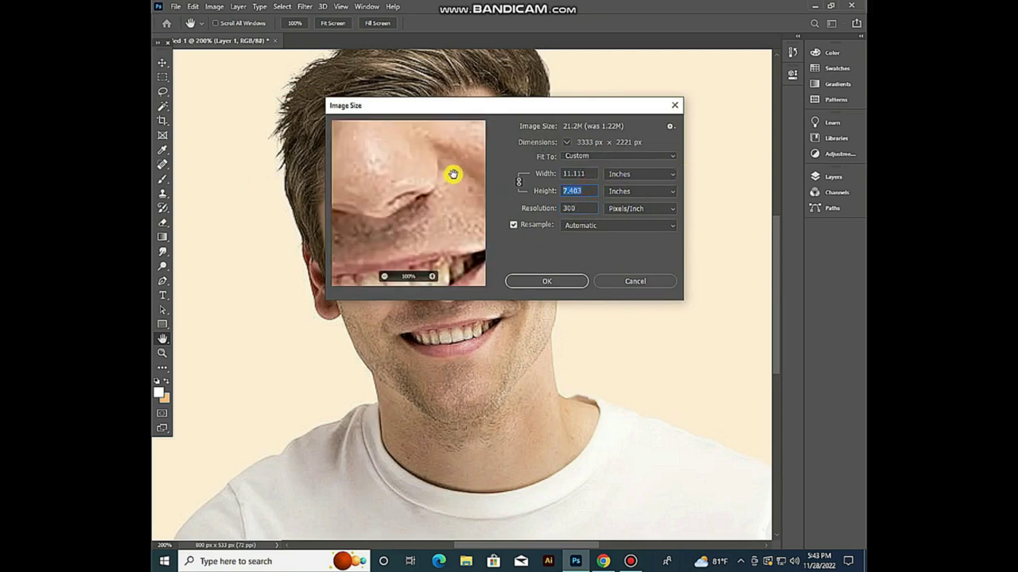
type("1")
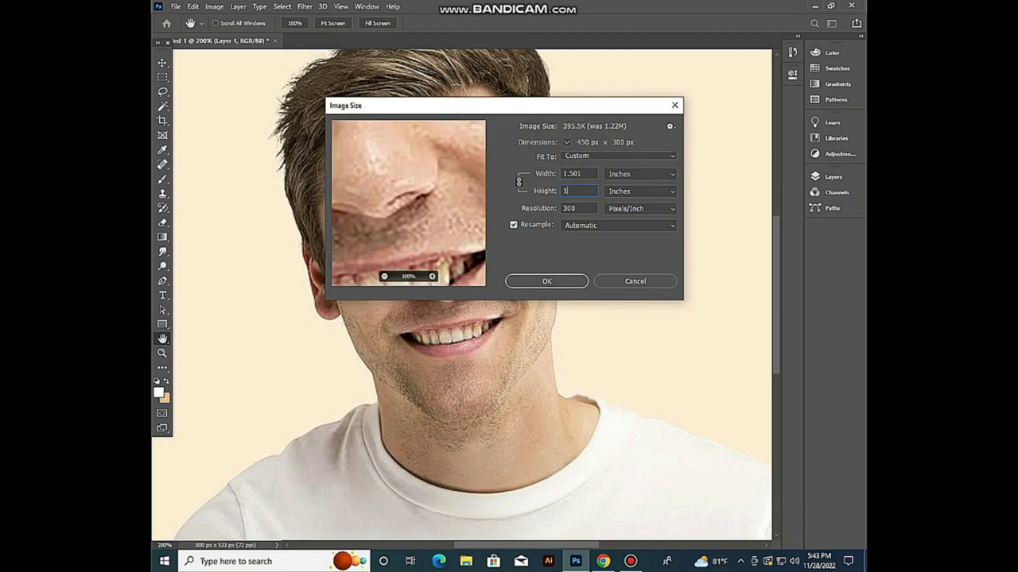
type("00")
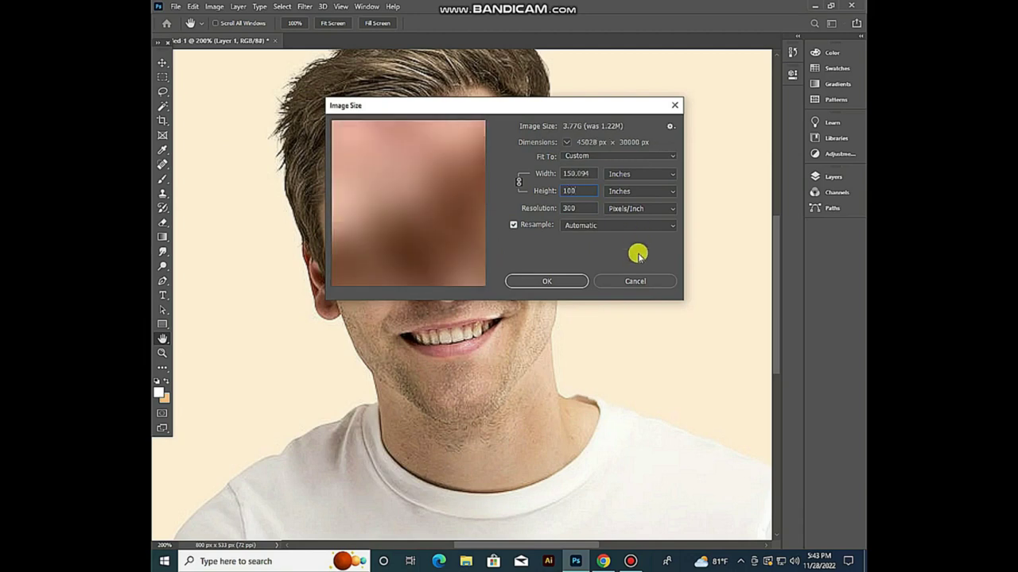
type("0")
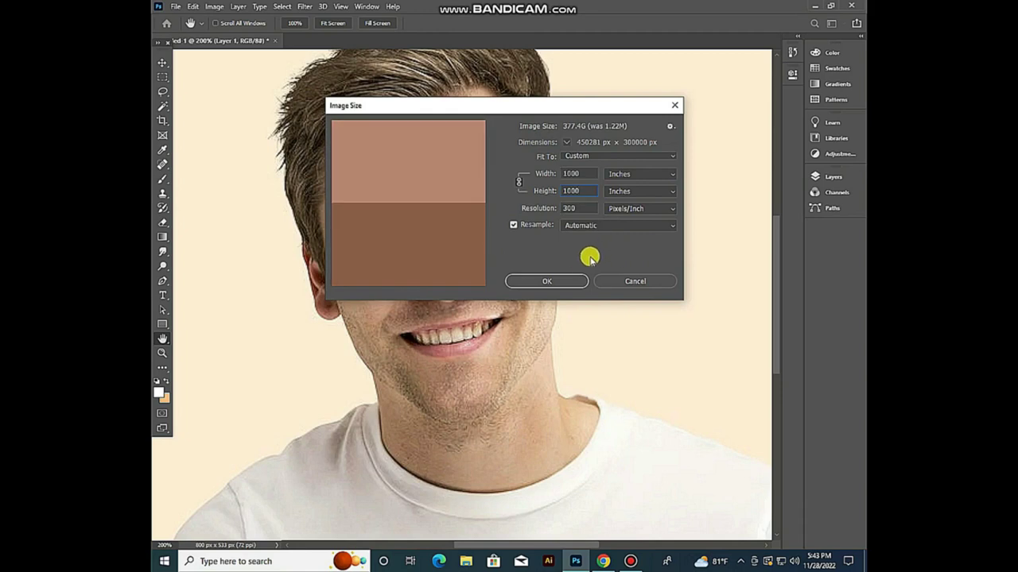
left_click(554, 282)
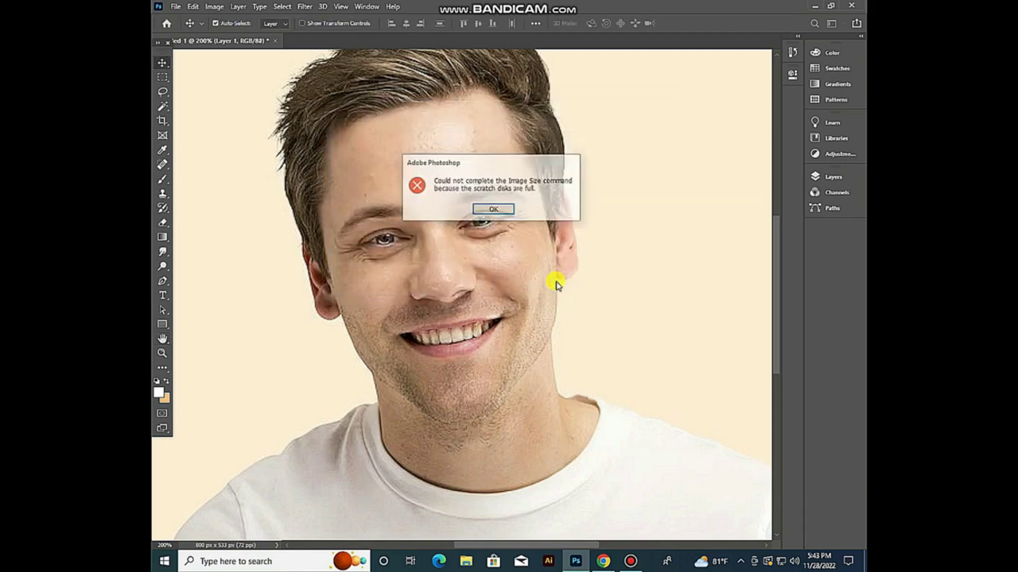
left_click(493, 209)
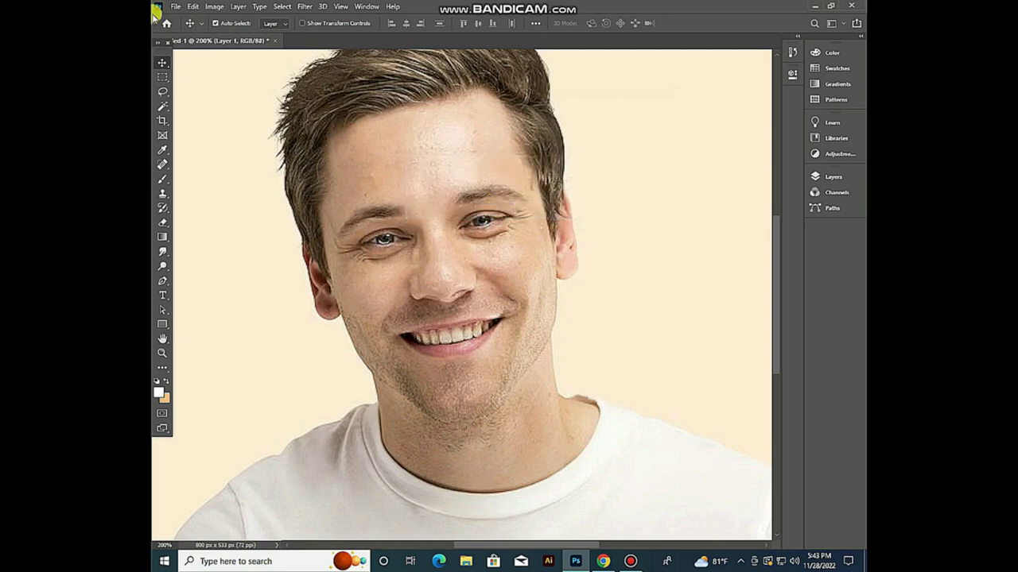
left_click(208, 6)
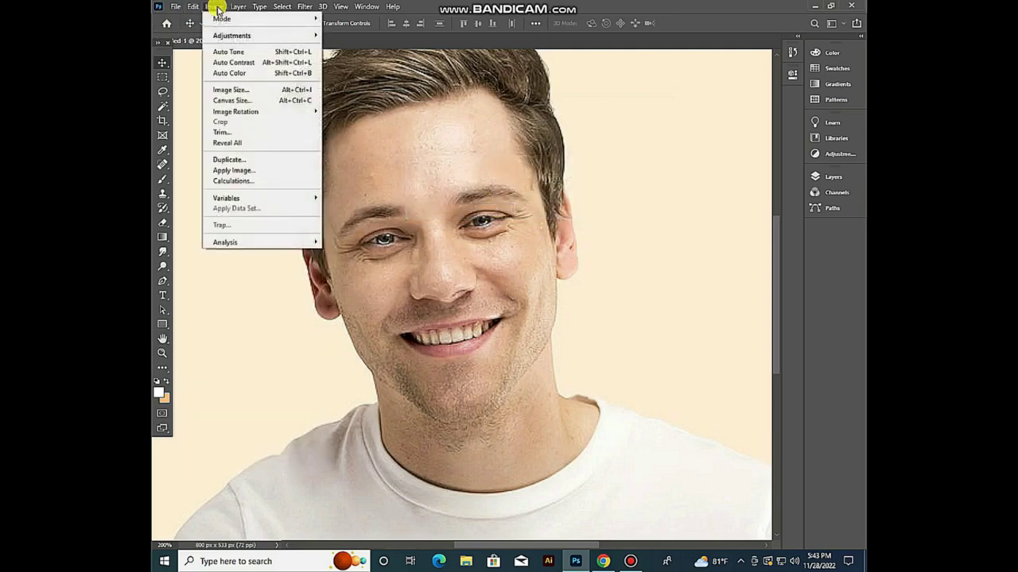
In Image Size, raise the height stepwise to 52.403 inches (about 5663 × 3773 px at 72 ppi)
left_click(223, 89)
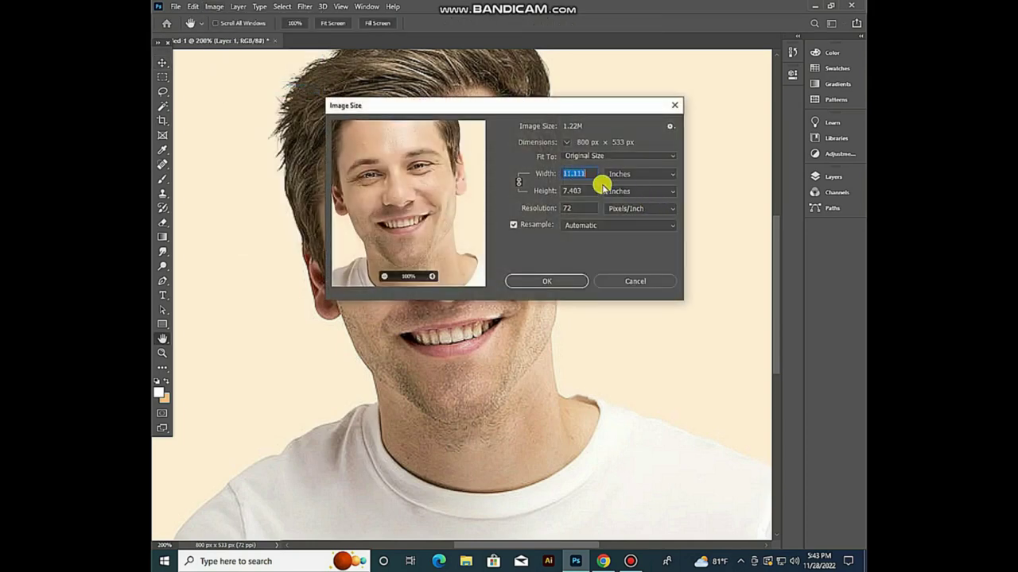
double_click(578, 190)
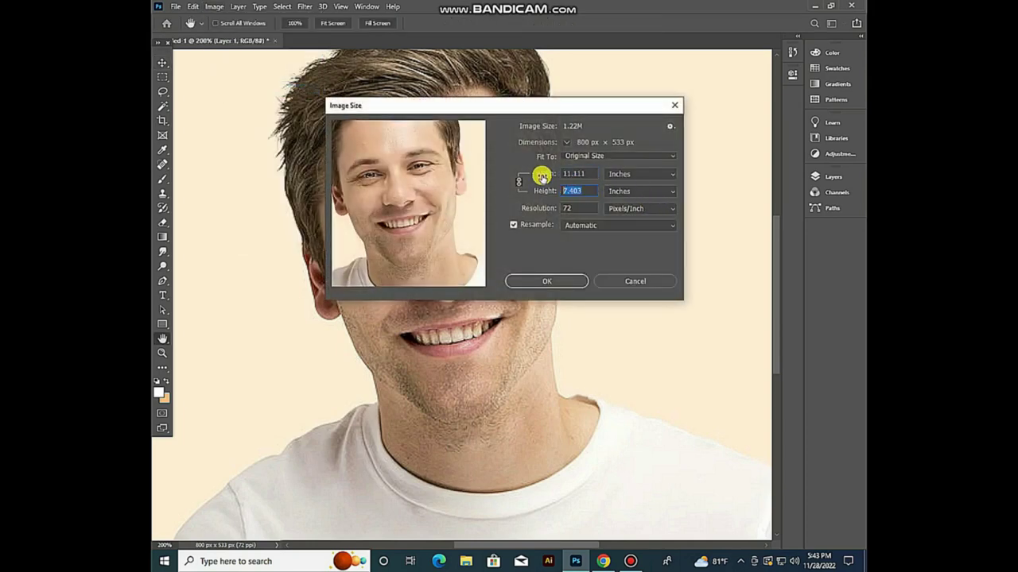
left_click_drag(541, 174, 546, 176)
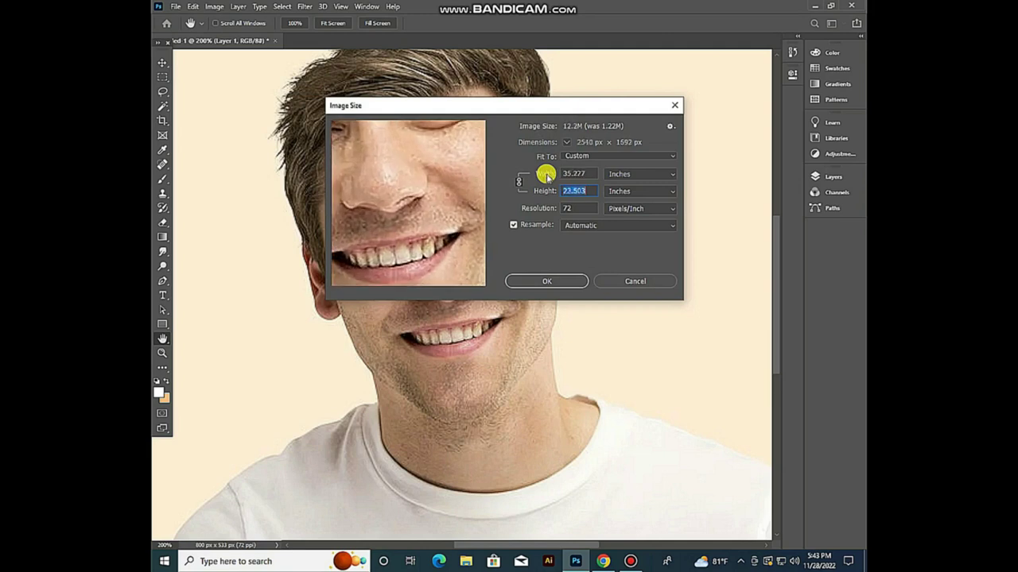
left_click_drag(546, 175, 547, 176)
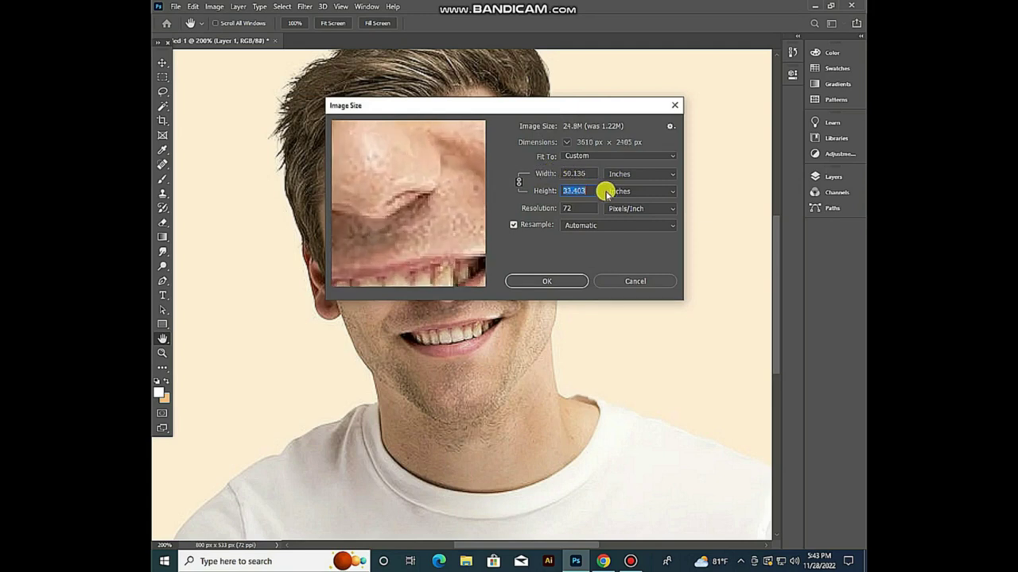
key("Up")
key("Up")
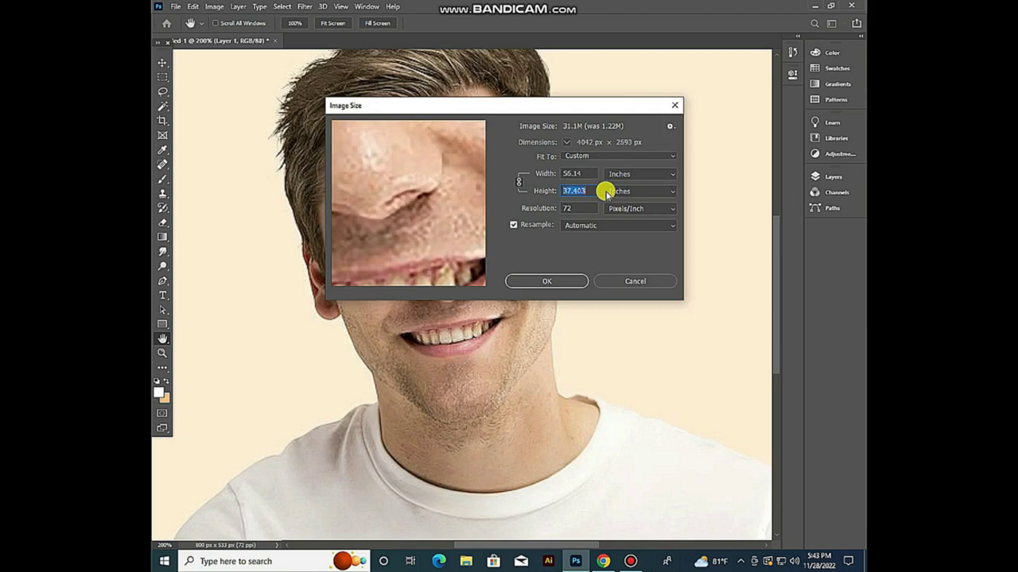
key("Up")
key("Up")
key("Up")
key("Up")
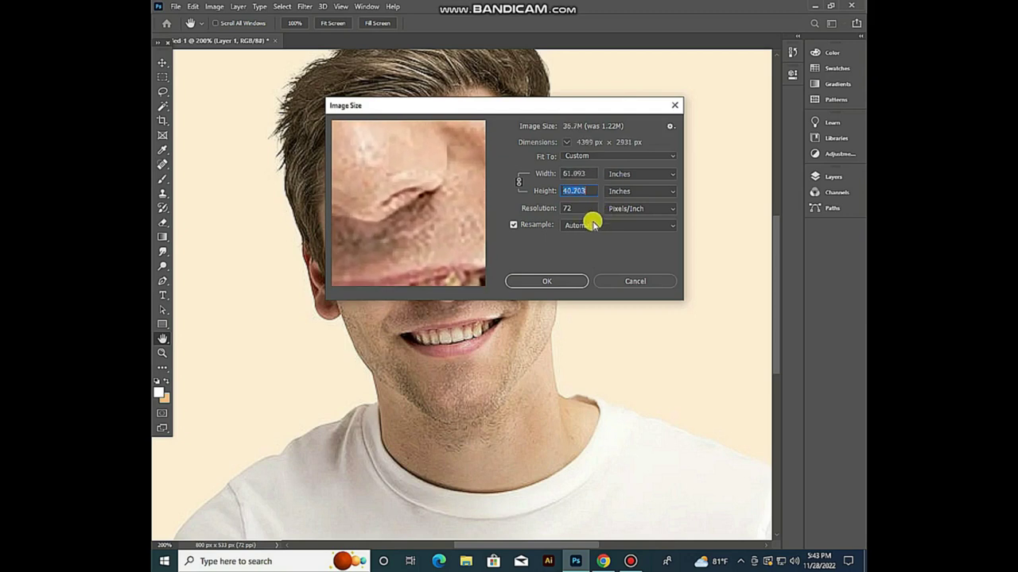
key("Up")
key("Up")
key("Up")
key("Up")
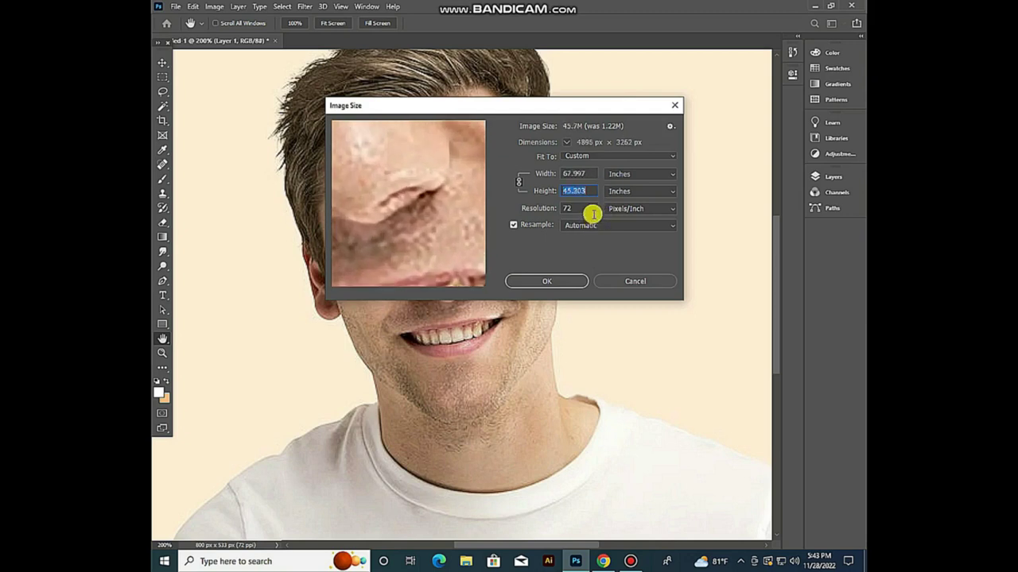
key("Up")
key("Up")
key("Up")
key("Up")
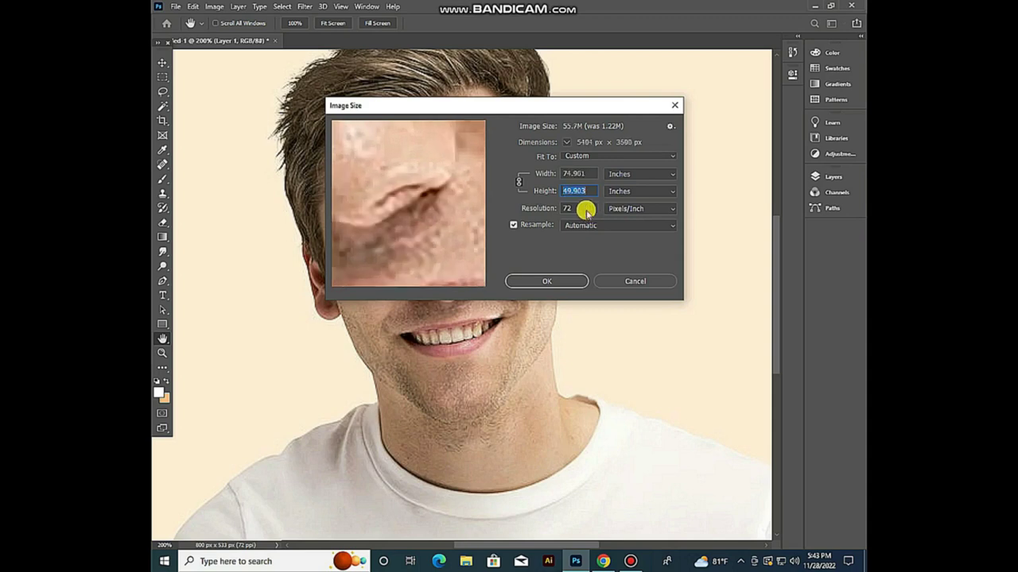
key("Up")
key("Up")
key("Up")
key("Up")
key("Up")
key("Up")
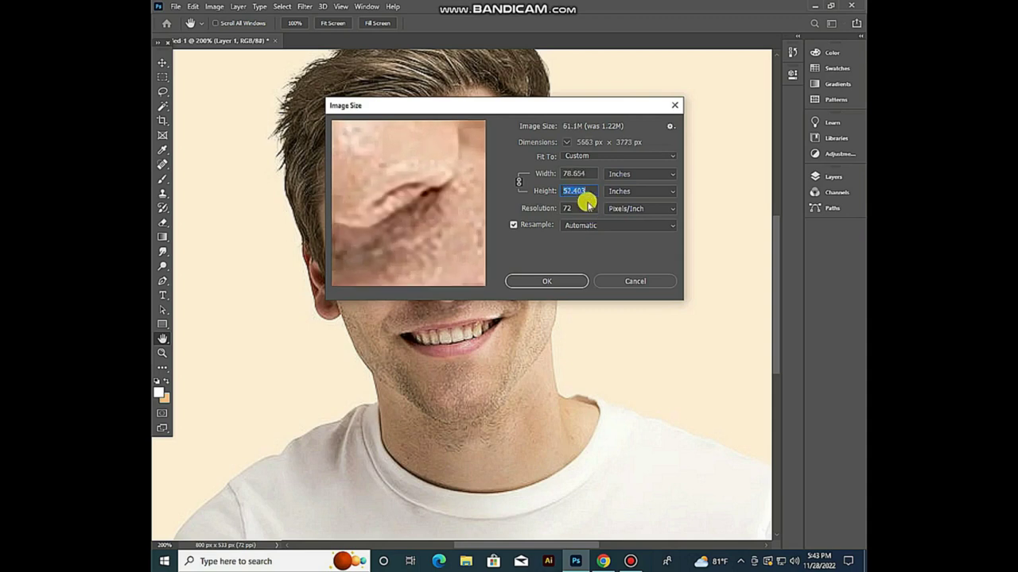
left_click(665, 173)
Resize to 23984 × 15979 px at 300 ppi with Preserve Details (enlargement) and 100% noise reduction
left_click(640, 194)
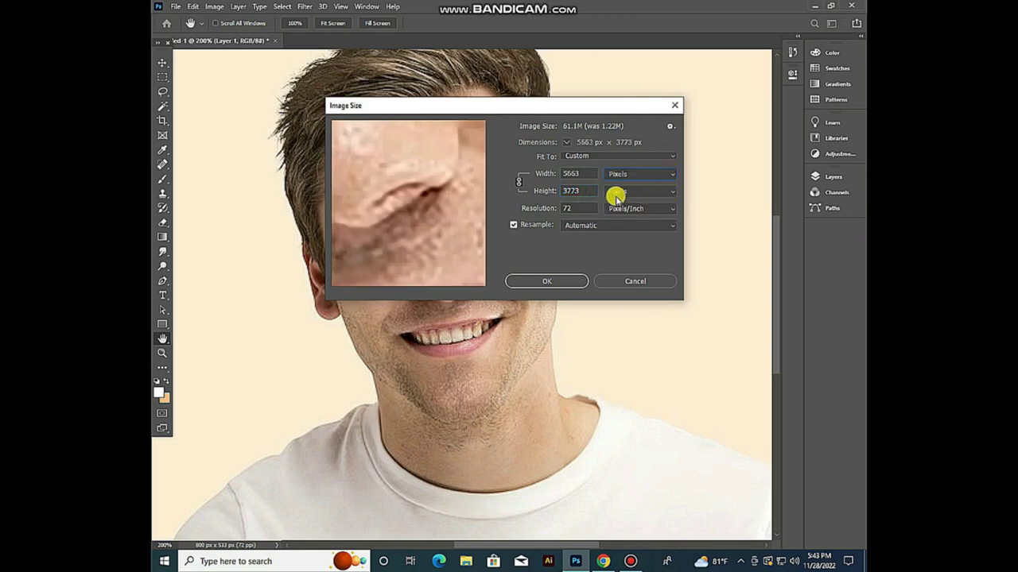
double_click(589, 191)
mouse_move(408, 203)
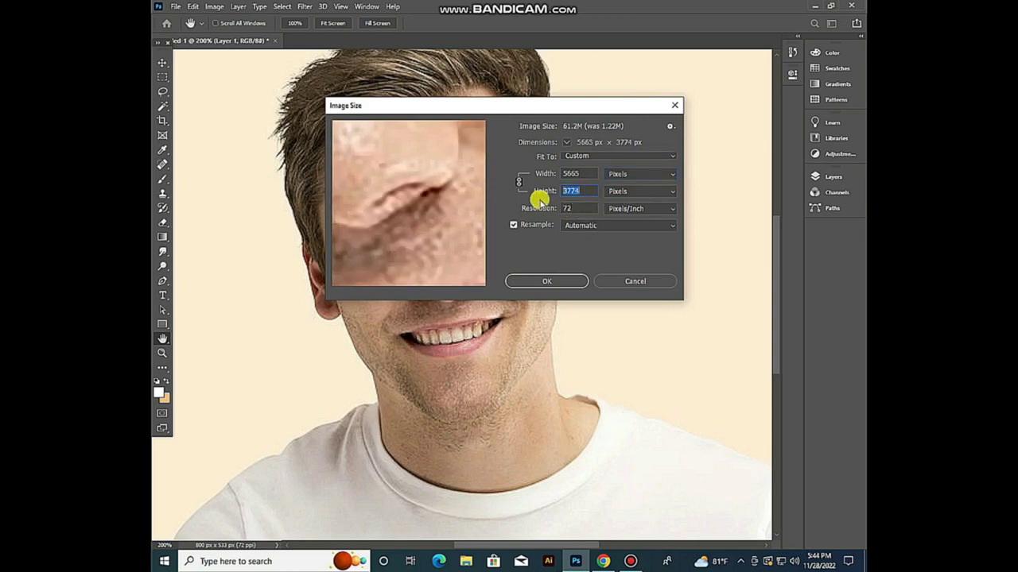
left_click_drag(539, 194, 563, 204)
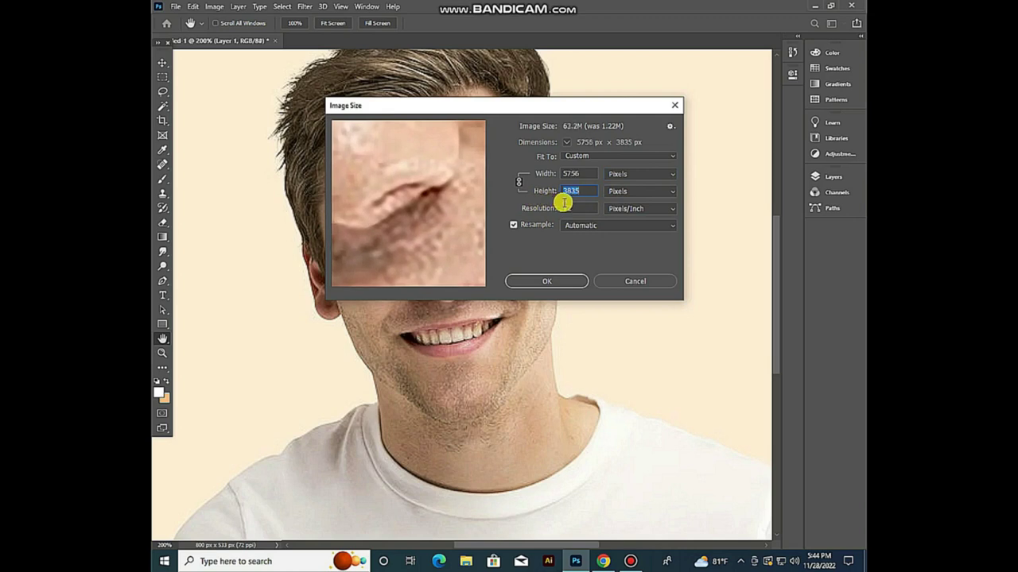
key("Tab")
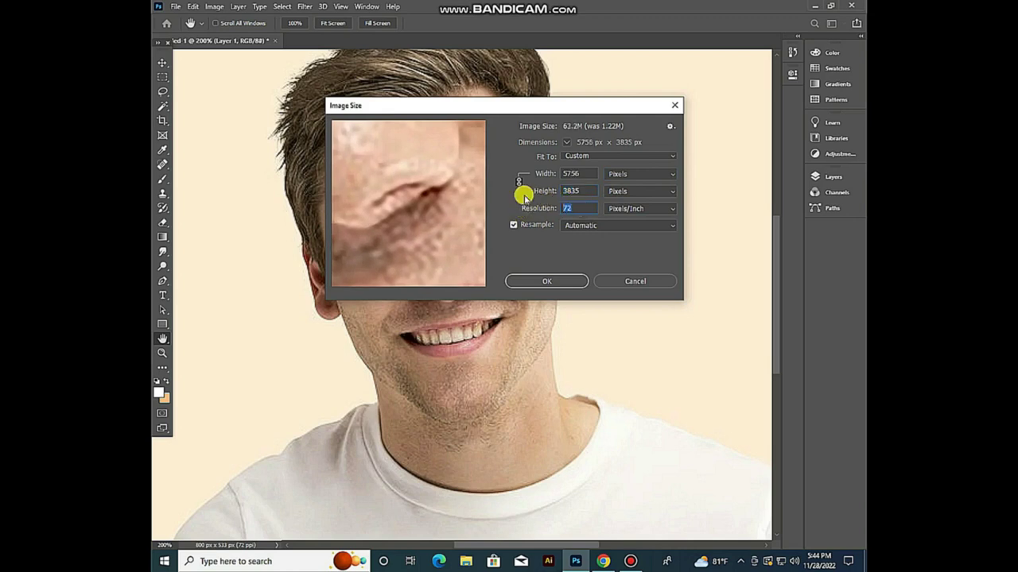
type("300")
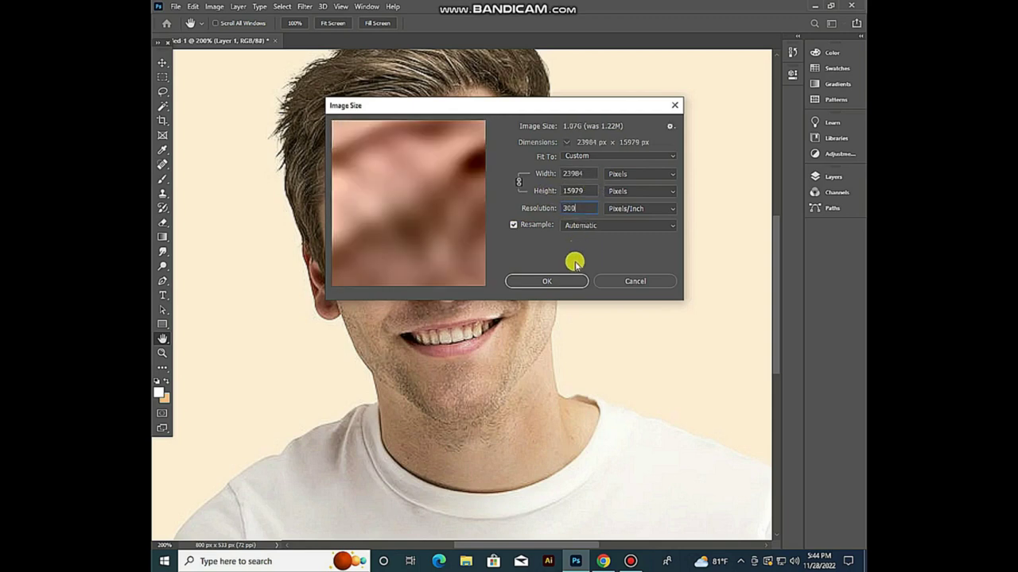
left_click(638, 225)
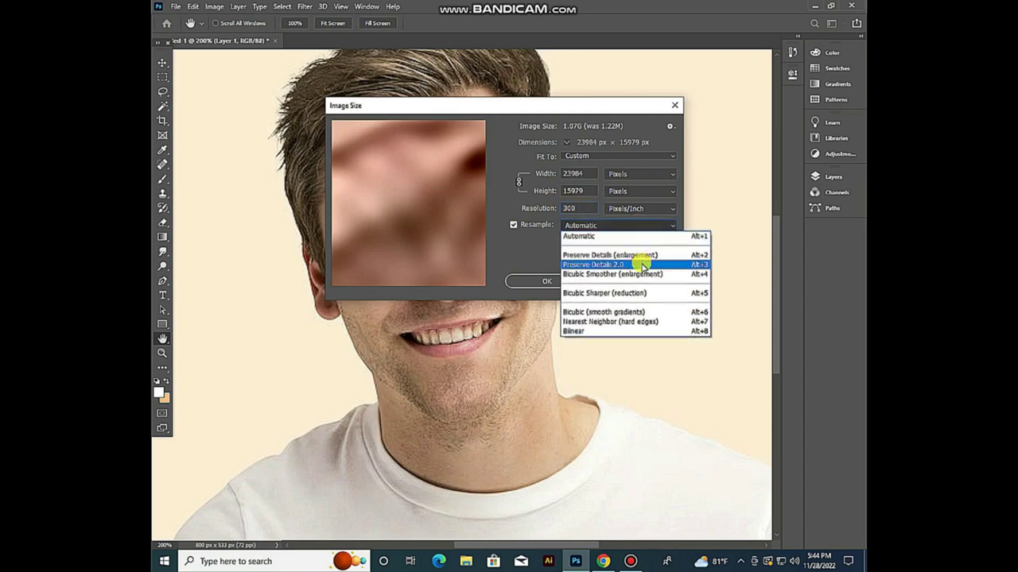
left_click(653, 255)
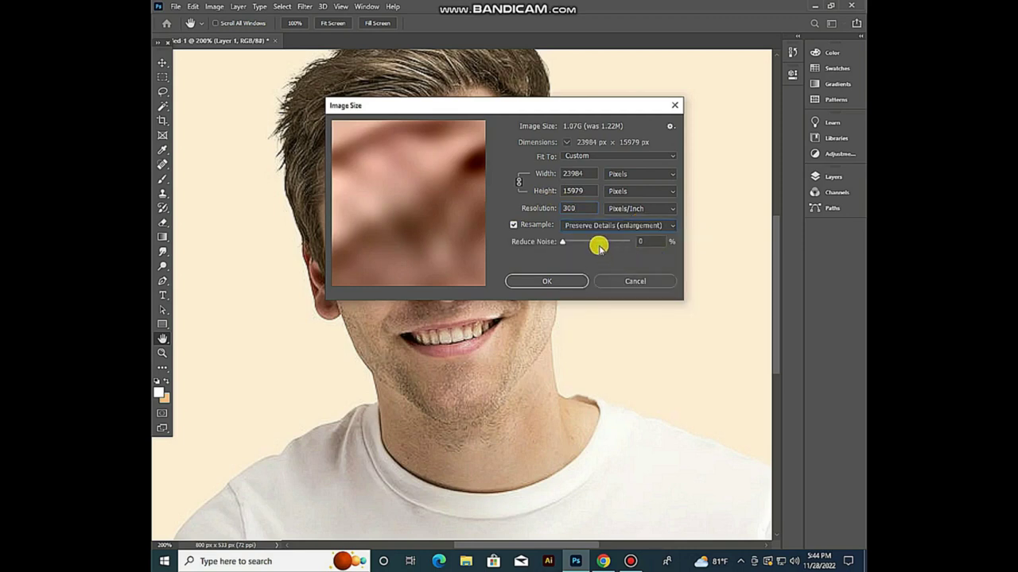
left_click_drag(563, 242, 674, 242)
left_click(562, 276)
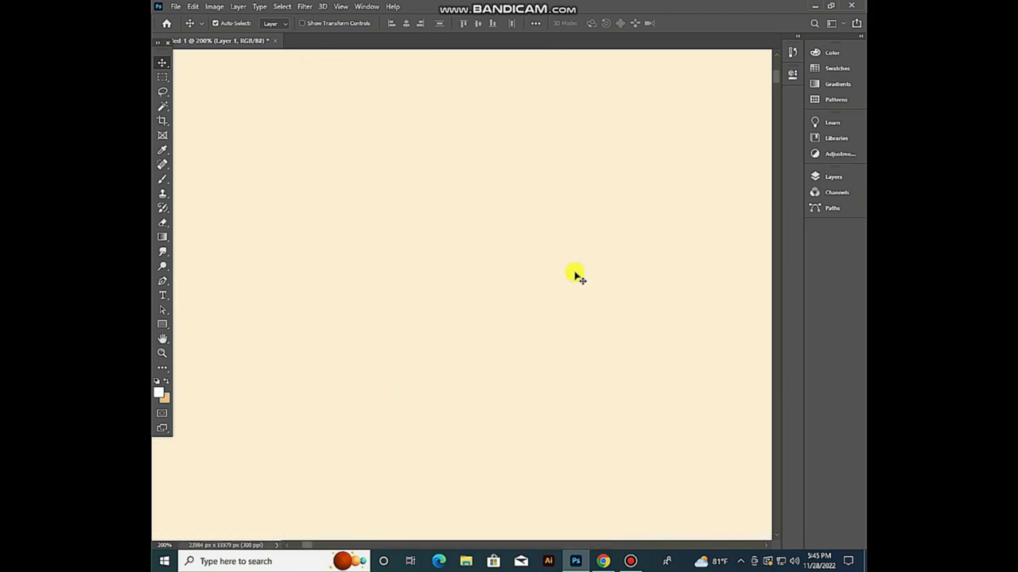
key("ctrl+0")
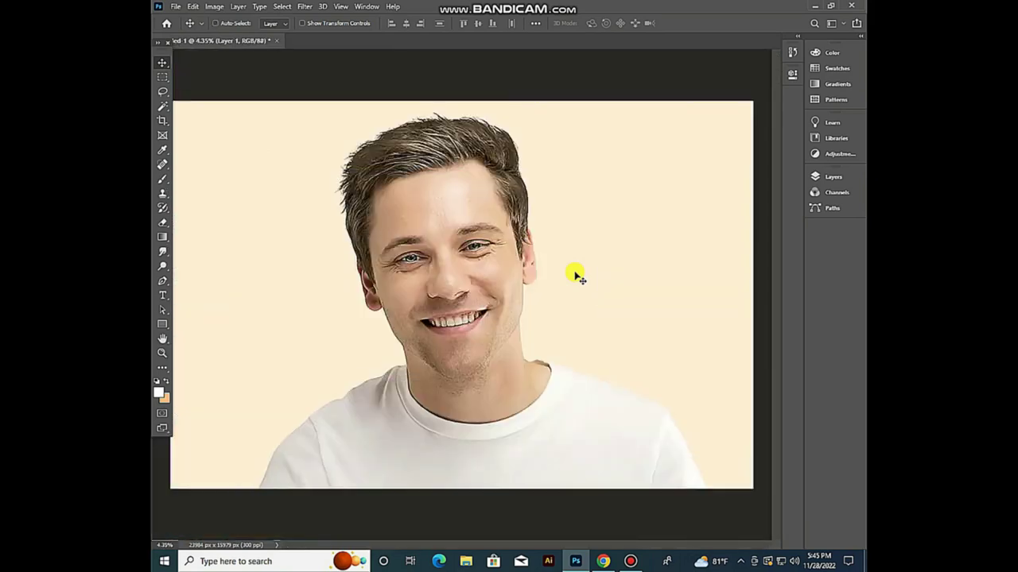
scroll(576, 274, "up", 2)
scroll(576, 274, "up", 3)
scroll(576, 274, "up", 4)
scroll(576, 274, "up", 3)
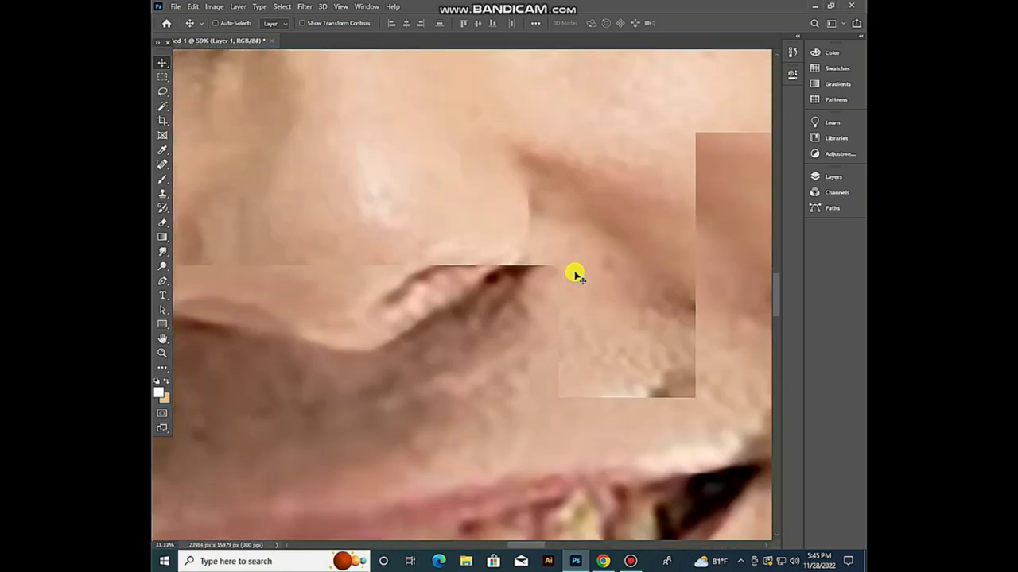
scroll(576, 275, "down", 3)
scroll(575, 274, "down", 3)
scroll(576, 274, "down", 2)
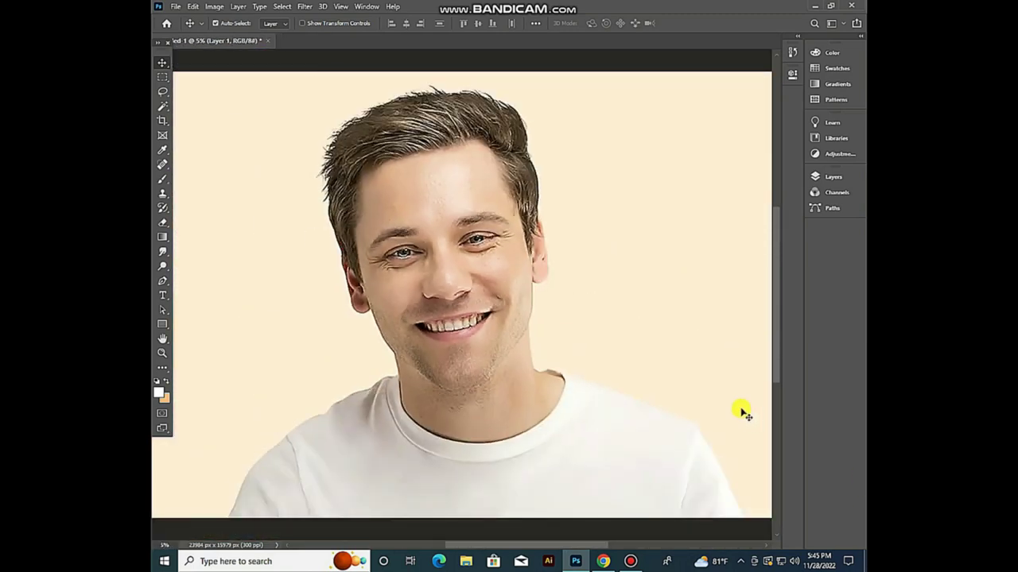
Duplicate Layer 1 as Layer 1 copy, delete the Background layer, lock Layer 1, and select the copy
left_click(835, 177)
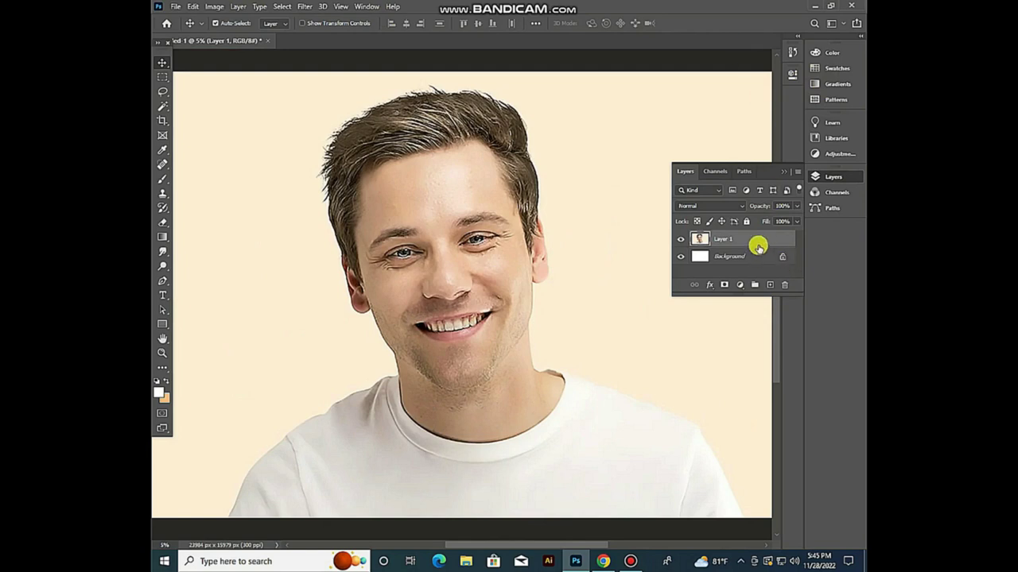
mouse_move(762, 240)
left_mouse_down()
mouse_move(774, 295)
mouse_move(761, 233)
mouse_move(770, 285)
left_mouse_up()
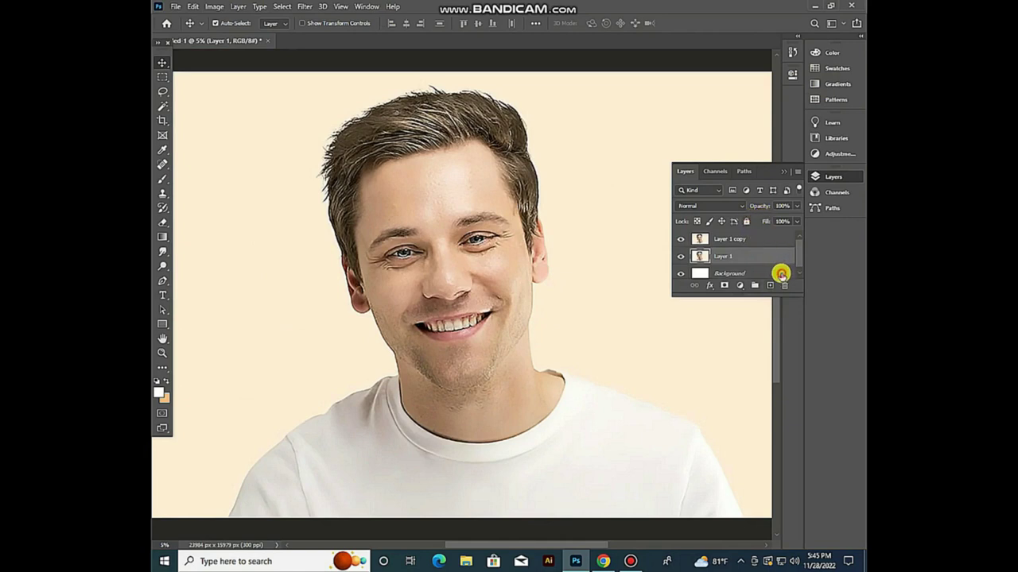
left_click(780, 273)
left_click(786, 284)
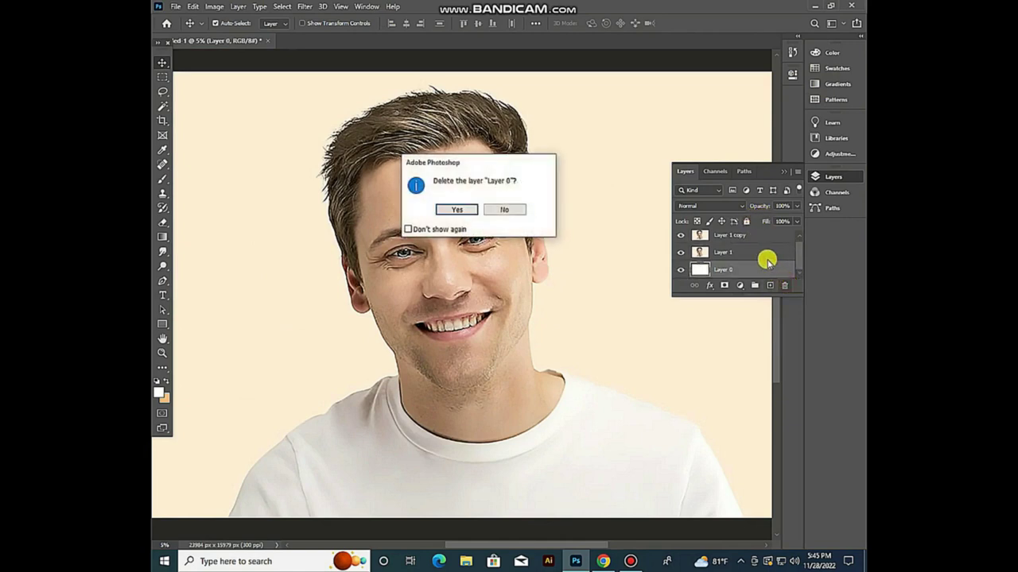
left_click(454, 209)
left_click(746, 221)
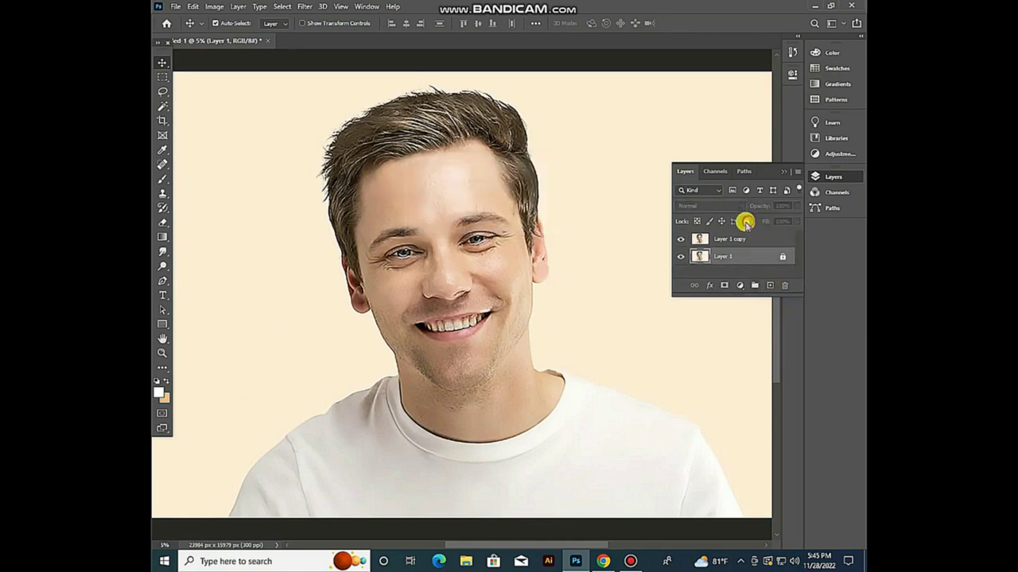
left_click(738, 237)
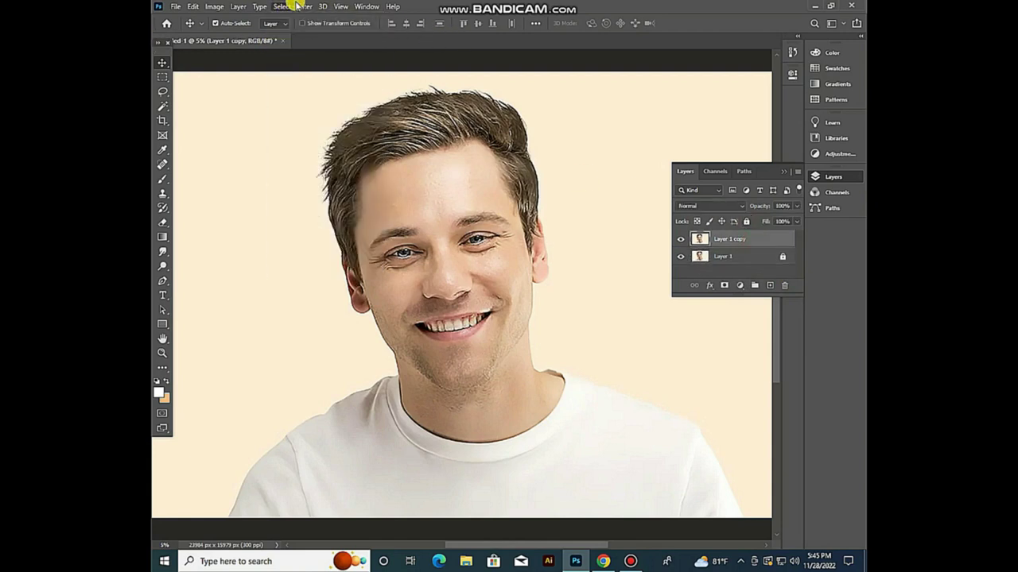
Open Unsharp Mask on Layer 1 copy and set the Threshold to 19 levels
left_click(305, 6)
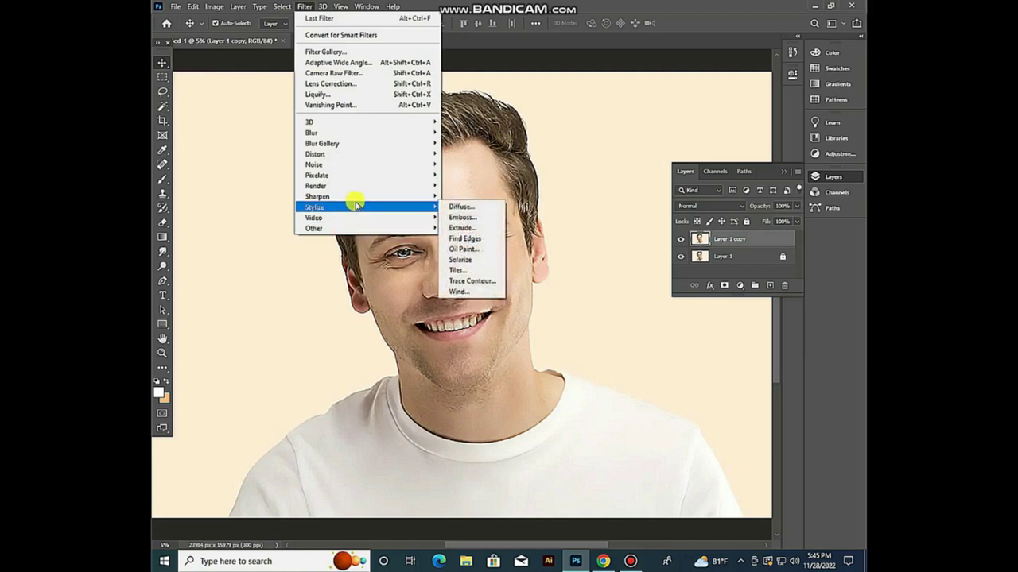
mouse_move(317, 196)
left_click(487, 249)
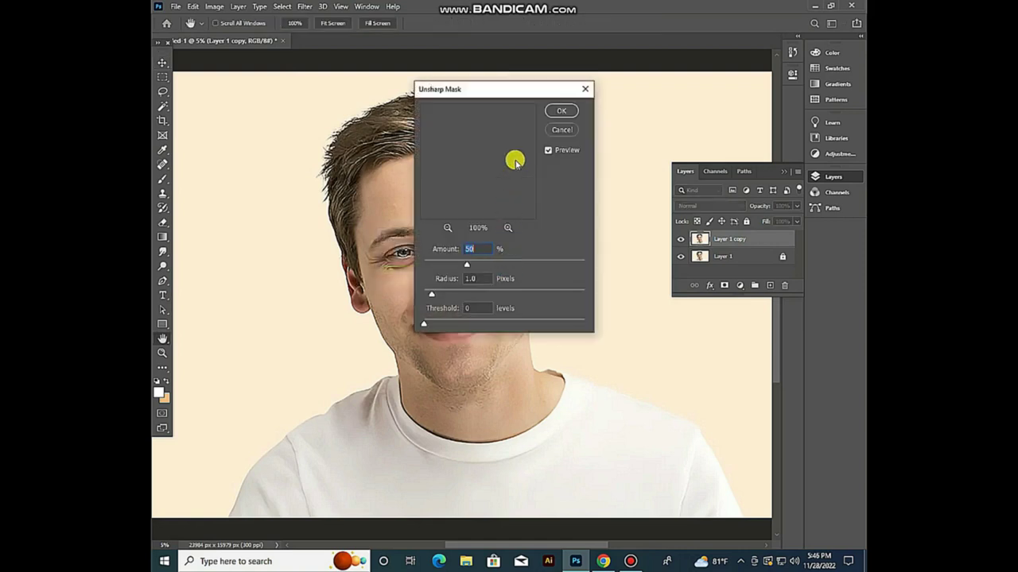
left_click_drag(524, 94, 679, 101)
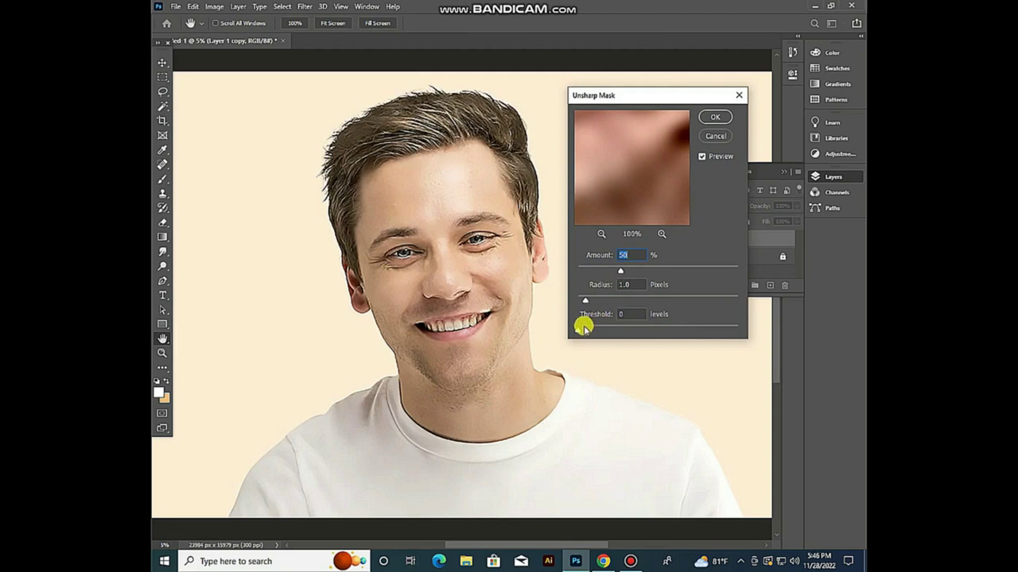
mouse_move(582, 327)
left_mouse_down()
mouse_move(640, 299)
mouse_move(642, 272)
mouse_move(670, 274)
left_mouse_up()
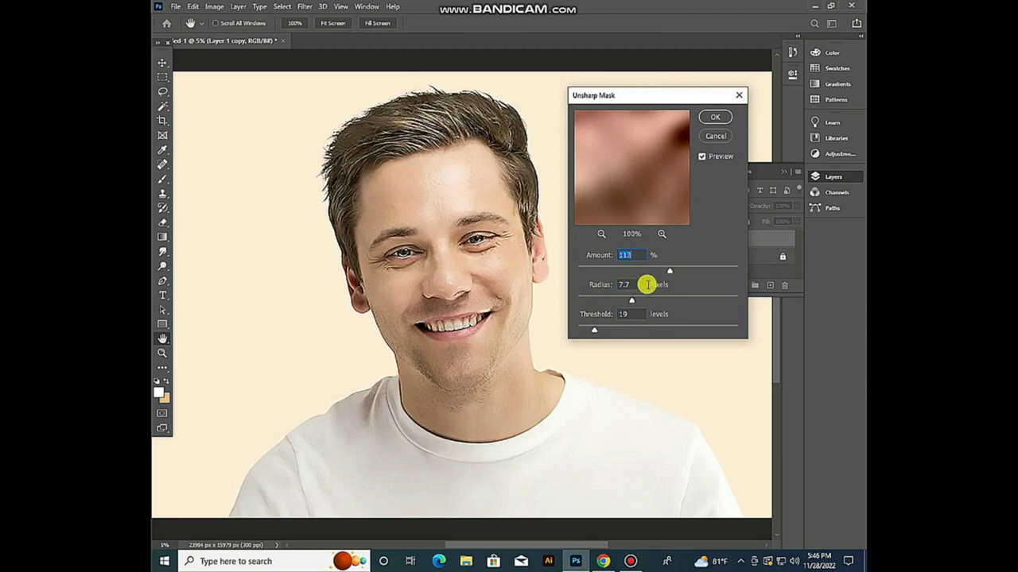
Frame the eyes, nose and mouth in the preview and raise the Amount to 313%
mouse_move(646, 172)
left_mouse_down()
mouse_move(642, 183)
mouse_move(647, 164)
mouse_move(625, 130)
mouse_move(644, 199)
left_mouse_up()
left_click(601, 233)
left_click(601, 234)
left_click(601, 234)
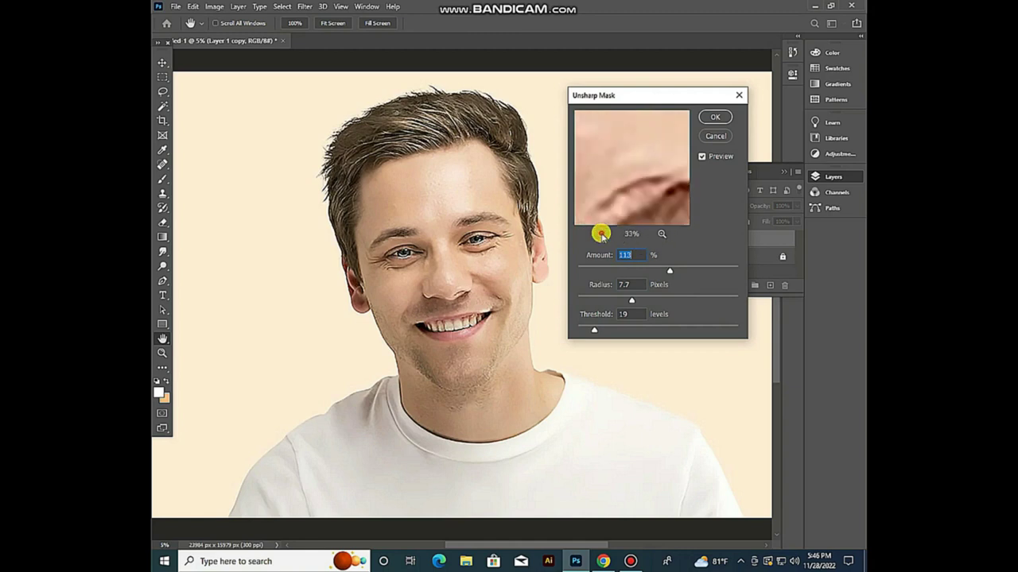
left_click(601, 233)
left_click(601, 233)
left_click(601, 233)
left_click(601, 234)
left_click(601, 234)
left_click(601, 234)
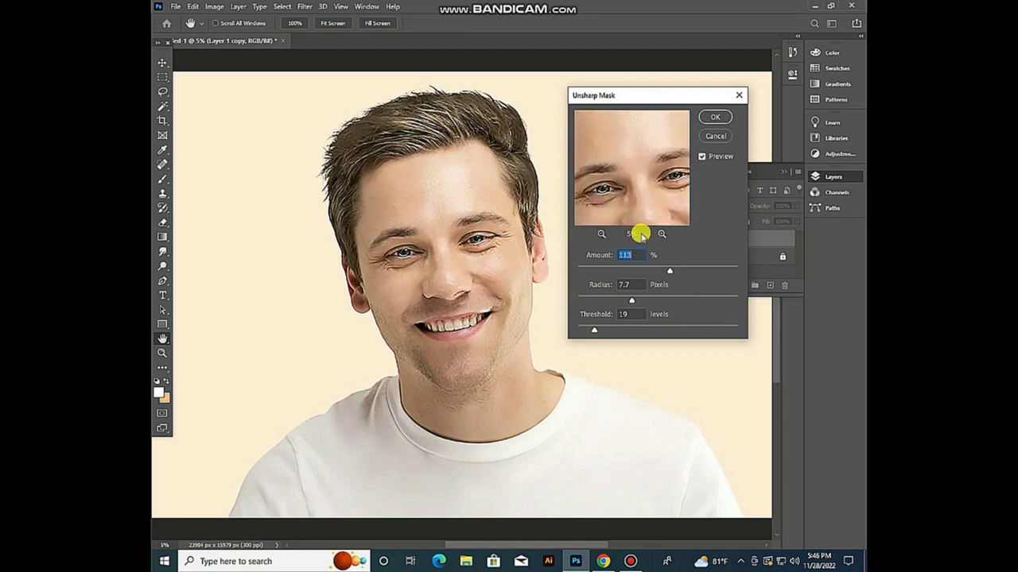
left_click(660, 233)
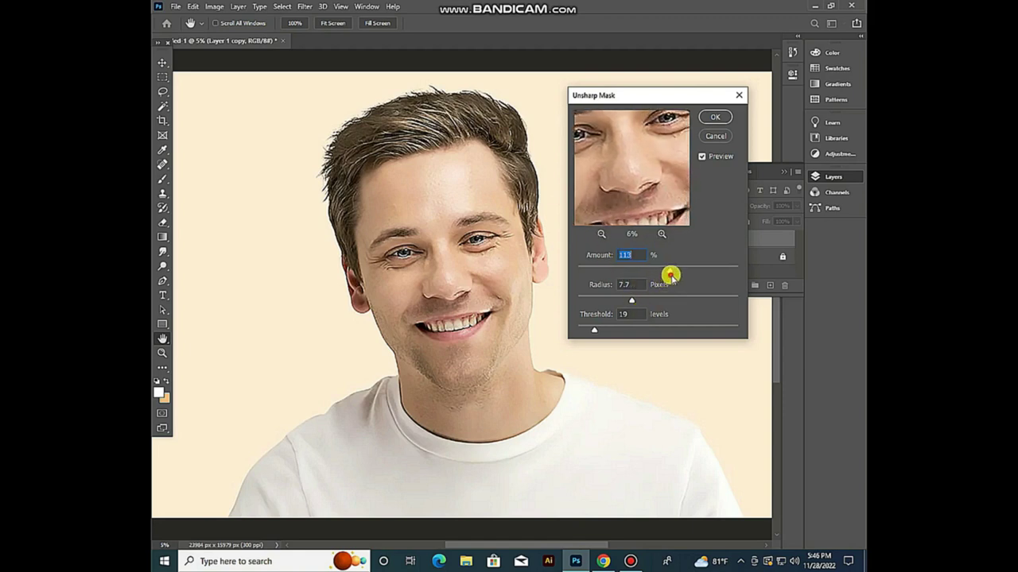
left_click_drag(670, 276, 714, 270)
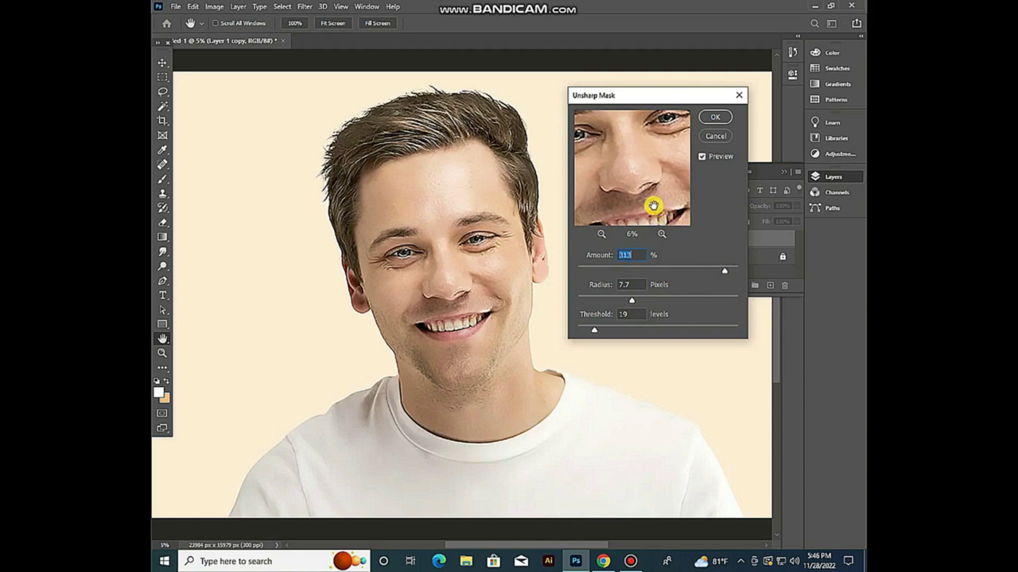
left_click(663, 234)
Try various Radius and Threshold values, settling on Radius 17.1 px and Threshold 45 levels
left_click(661, 233)
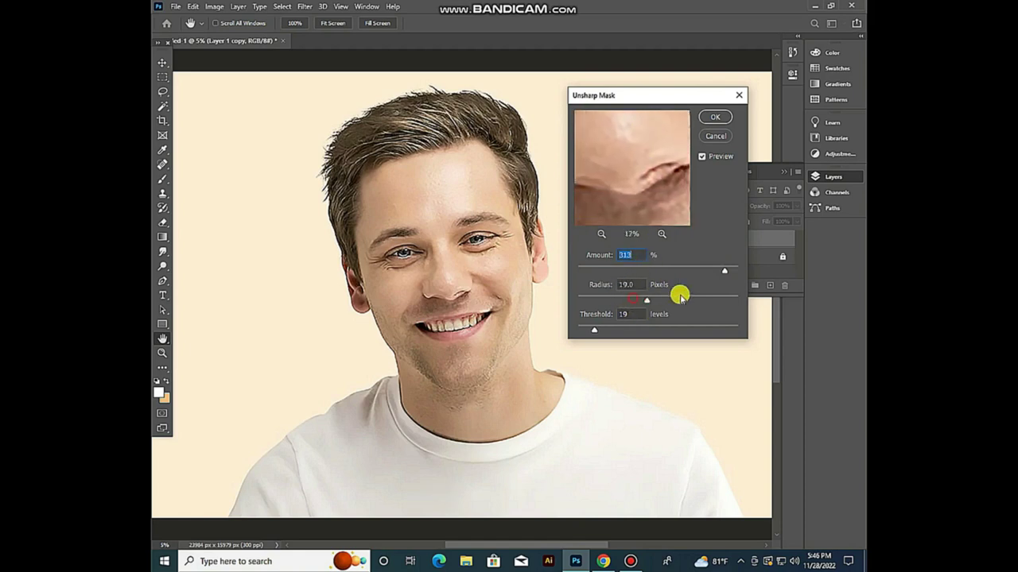
left_click_drag(636, 300, 663, 294)
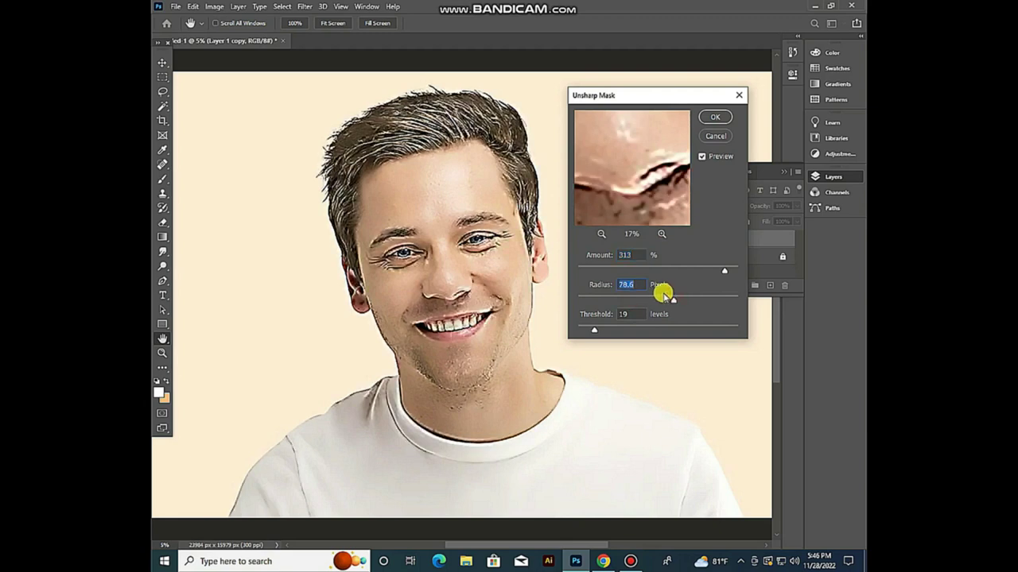
left_click_drag(672, 301, 644, 297)
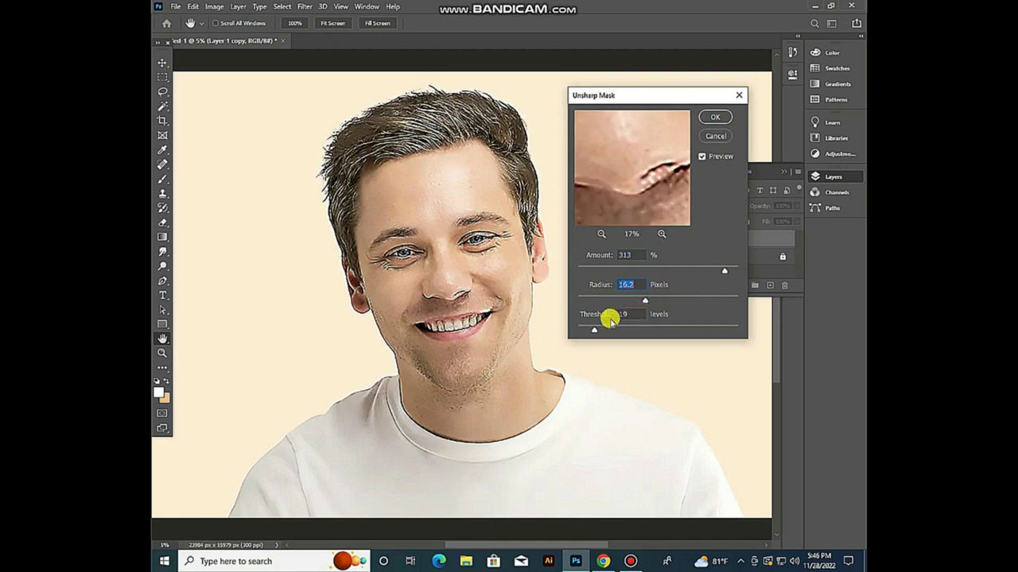
left_click_drag(594, 330, 595, 333)
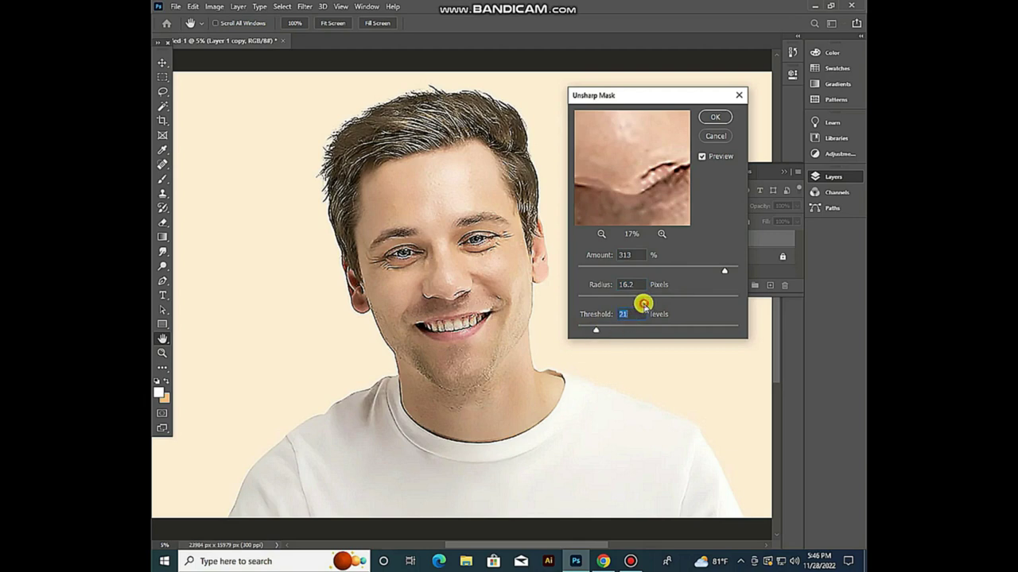
left_click_drag(642, 303, 670, 299)
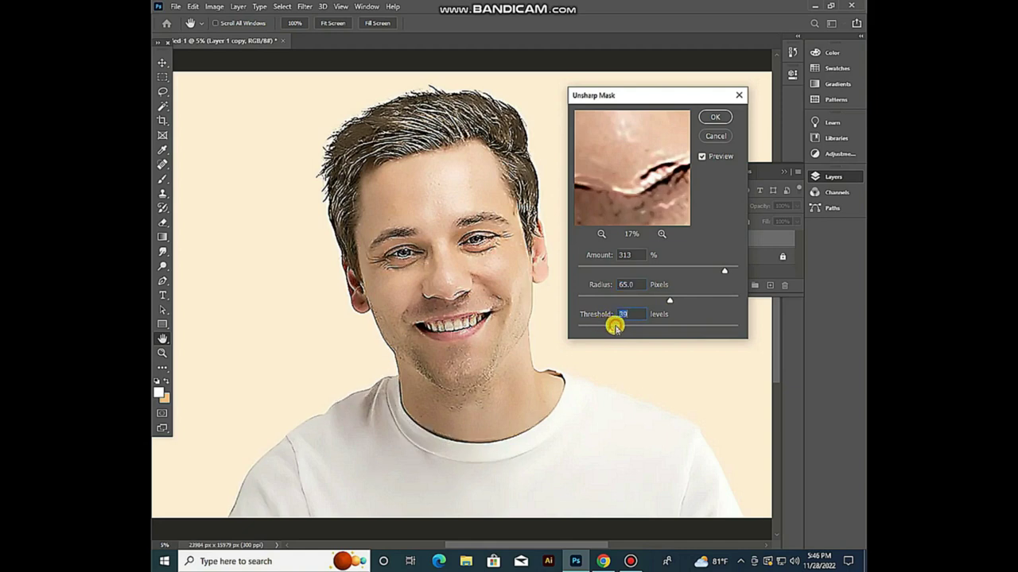
left_click_drag(608, 326, 620, 325)
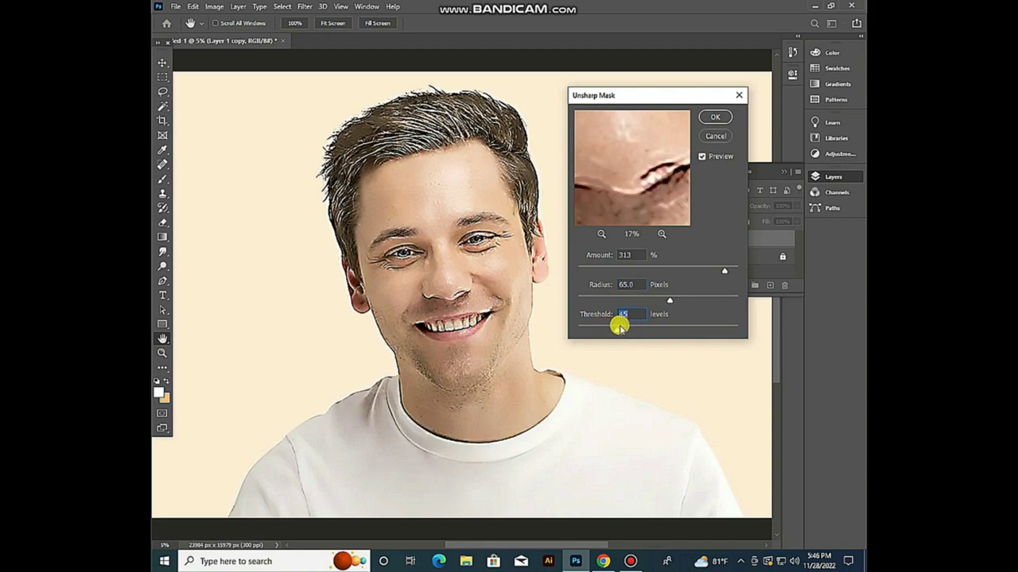
left_click_drag(669, 301, 641, 303)
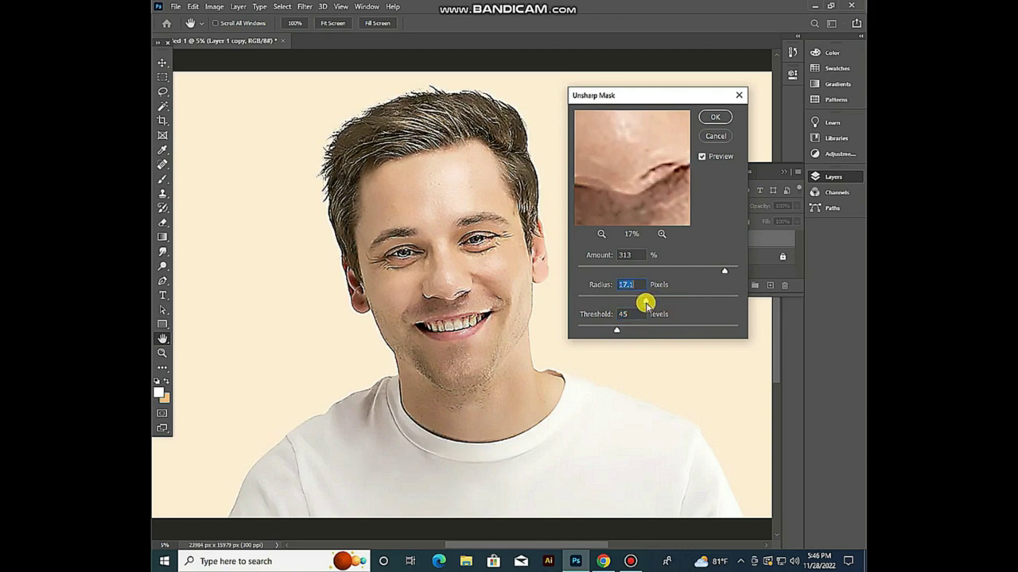
Confirm Unsharp Mask (313%, 17.1 px, 45 levels), then close the blend-mode list unchanged
left_click(719, 117)
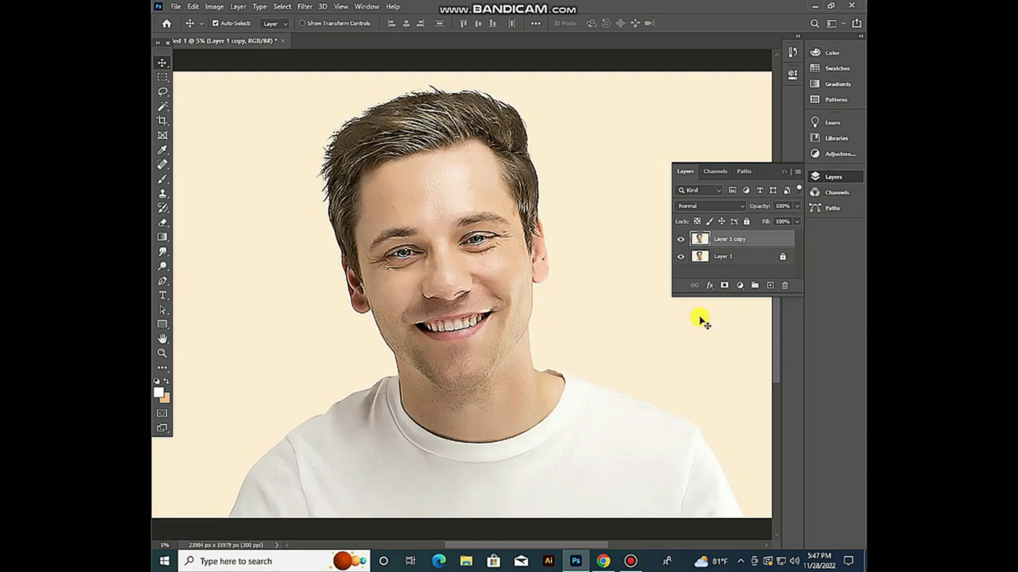
left_click(719, 206)
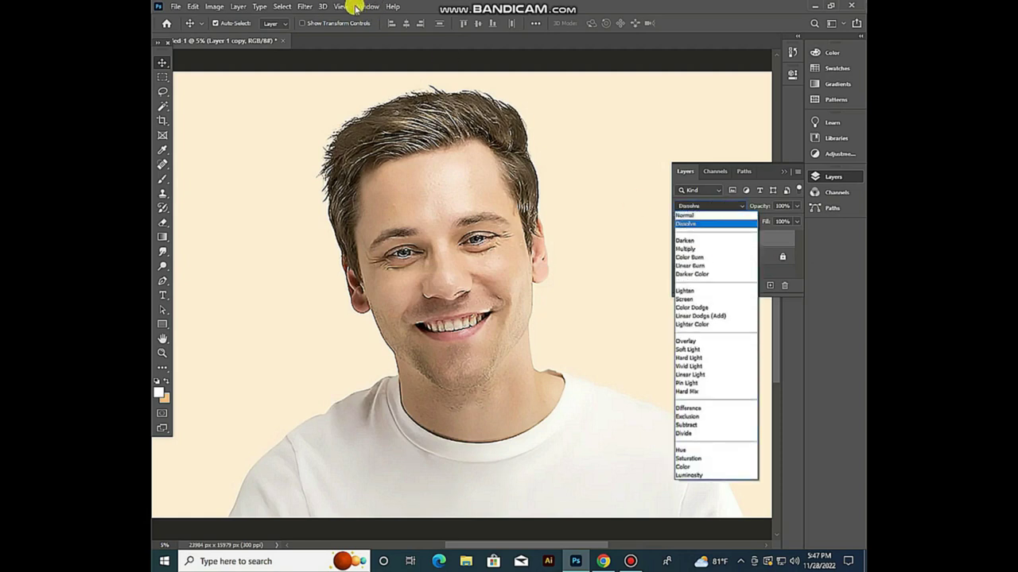
key("Escape")
Apply Filter > Other > High Pass to Layer 1 copy with a 179.1-pixel radius
left_click(319, 6)
mouse_move(314, 228)
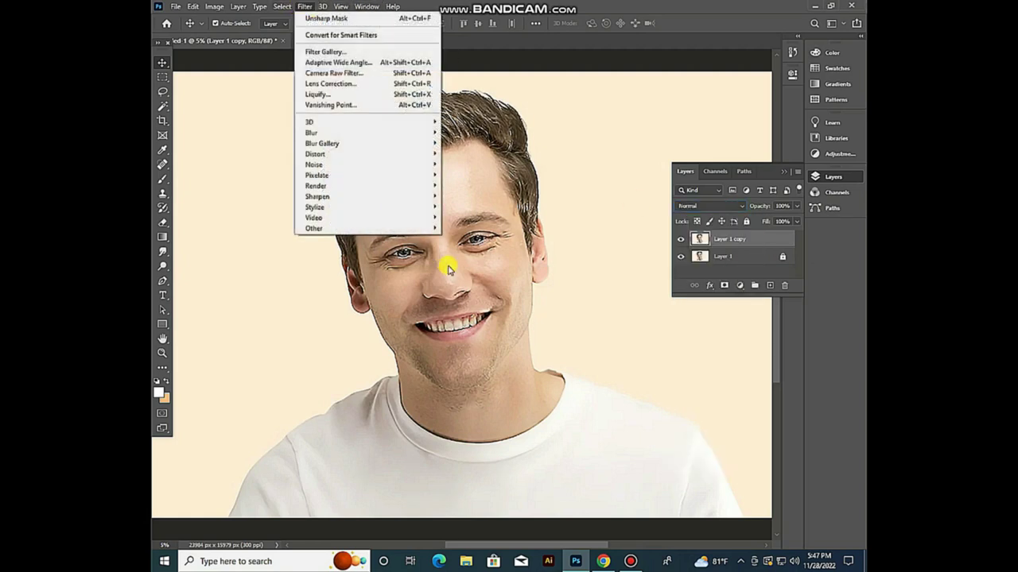
left_click(464, 237)
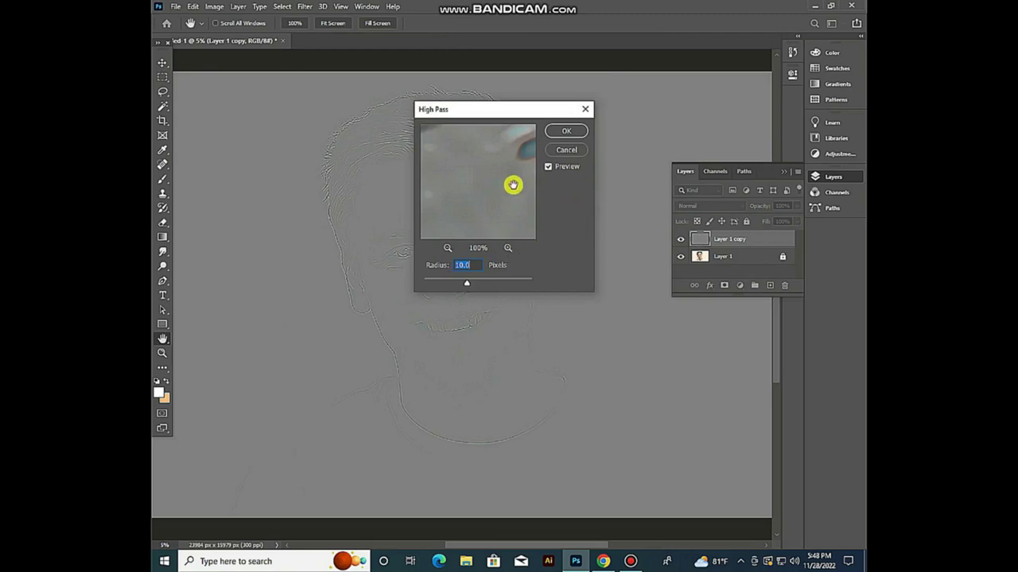
left_click_drag(561, 111, 705, 84)
left_click_drag(611, 256, 653, 253)
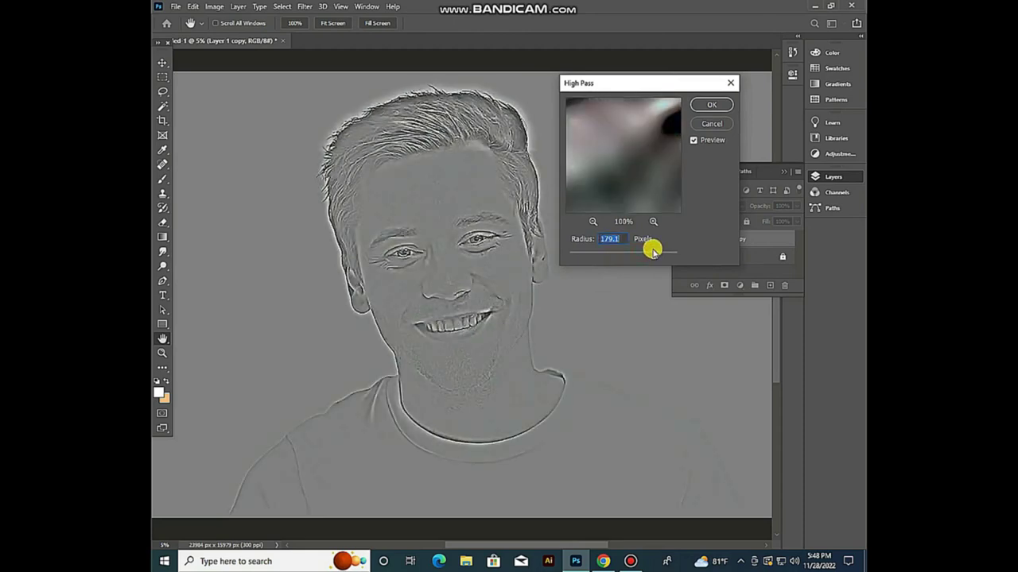
left_click(711, 104)
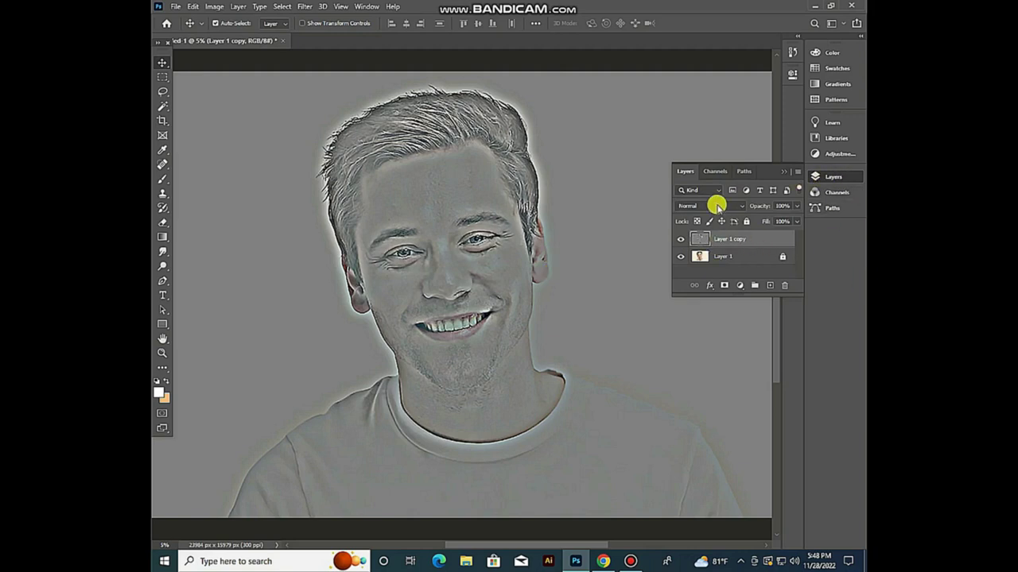
Set Layer 1 copy's blend mode to Soft Light and zoom in and out to inspect
left_click(715, 206)
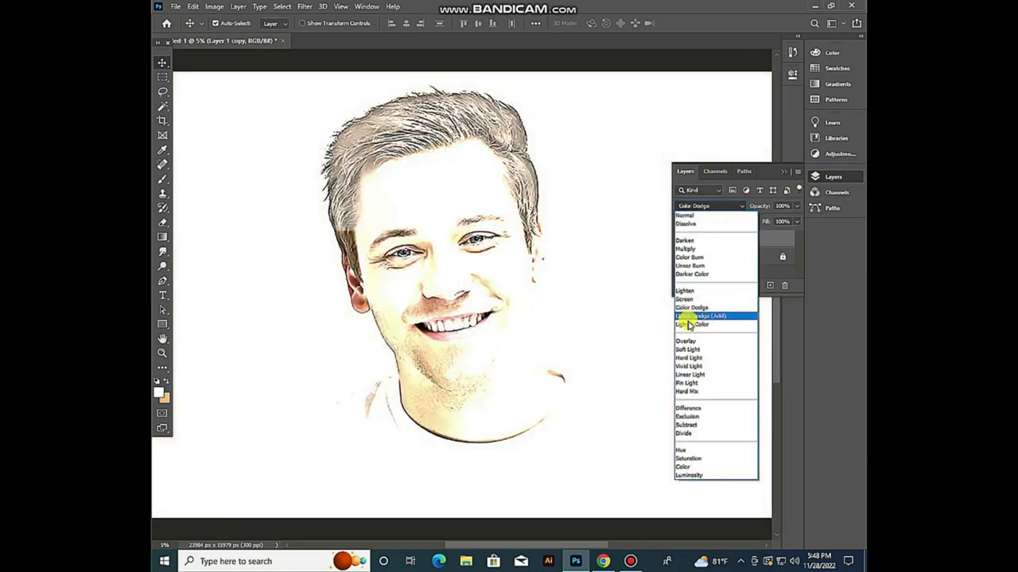
left_click(694, 350)
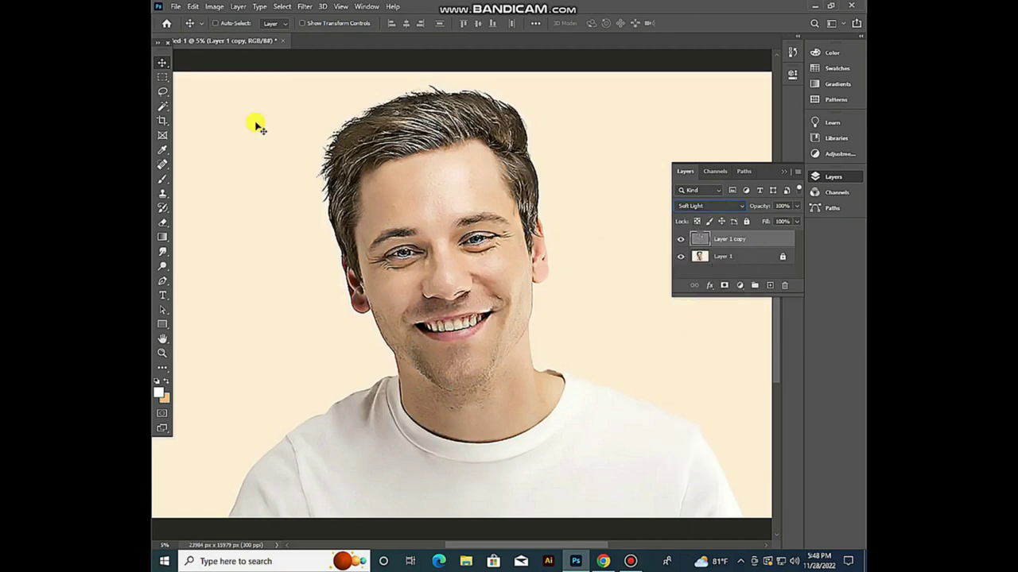
key("ctrl+plus")
key("ctrl+plus")
key("ctrl+plus")
key("ctrl+plus")
key("ctrl+plus")
key("ctrl+minus")
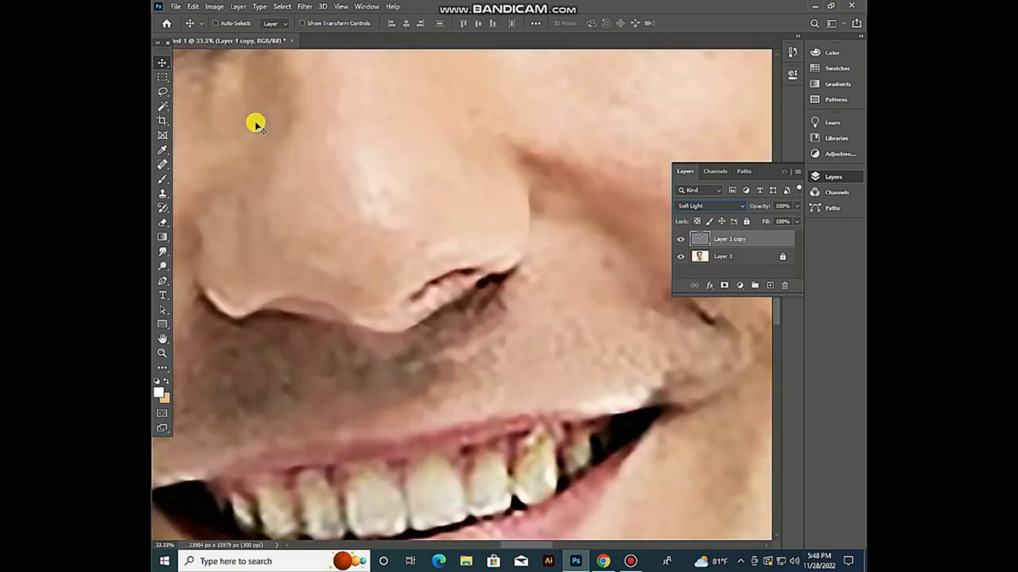
key("ctrl+minus")
key("ctrl+minus")
key("ctrl+minus")
key("ctrl+minus")
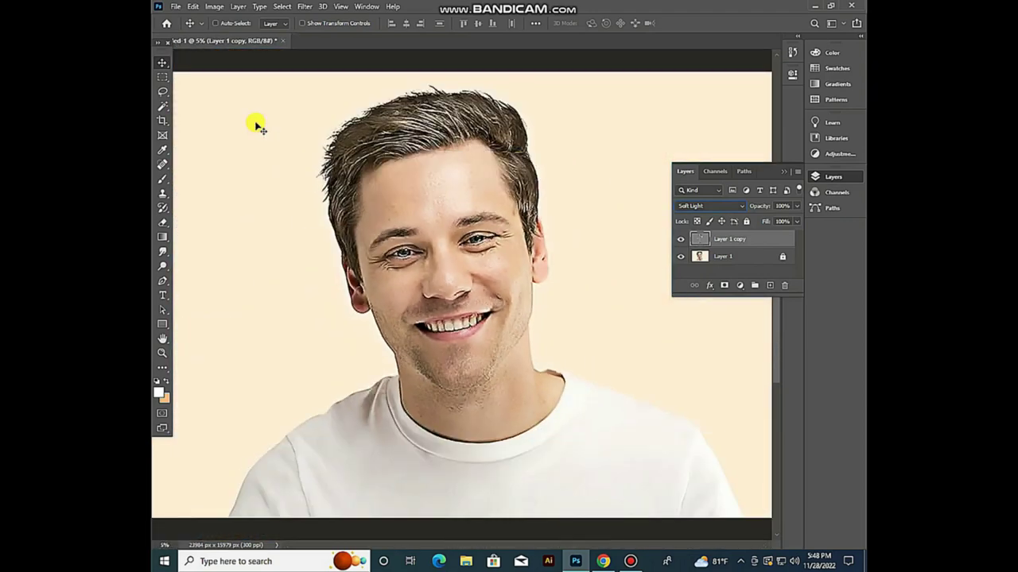
key("ctrl+minus")
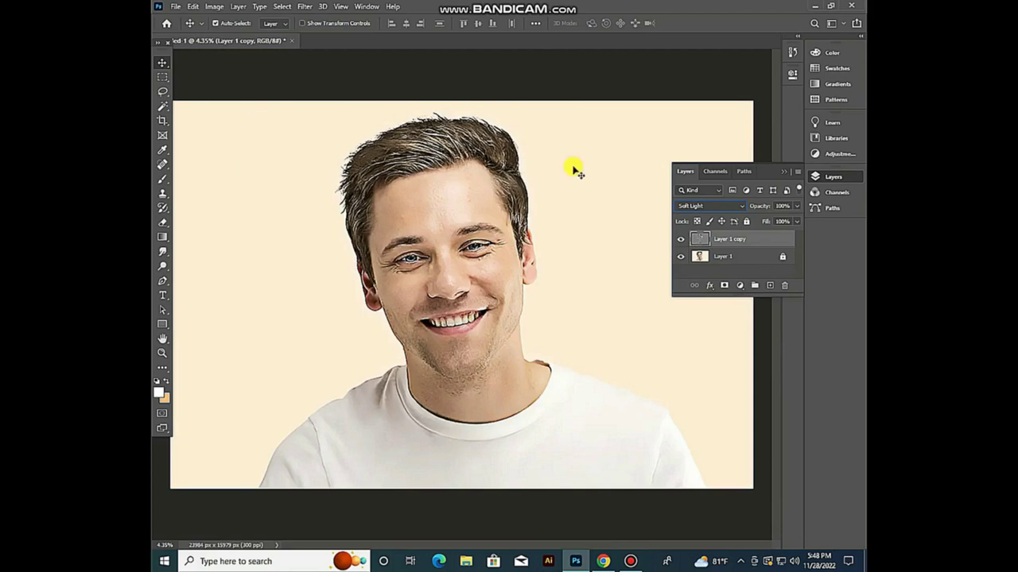
left_click(682, 238)
left_click(682, 238)
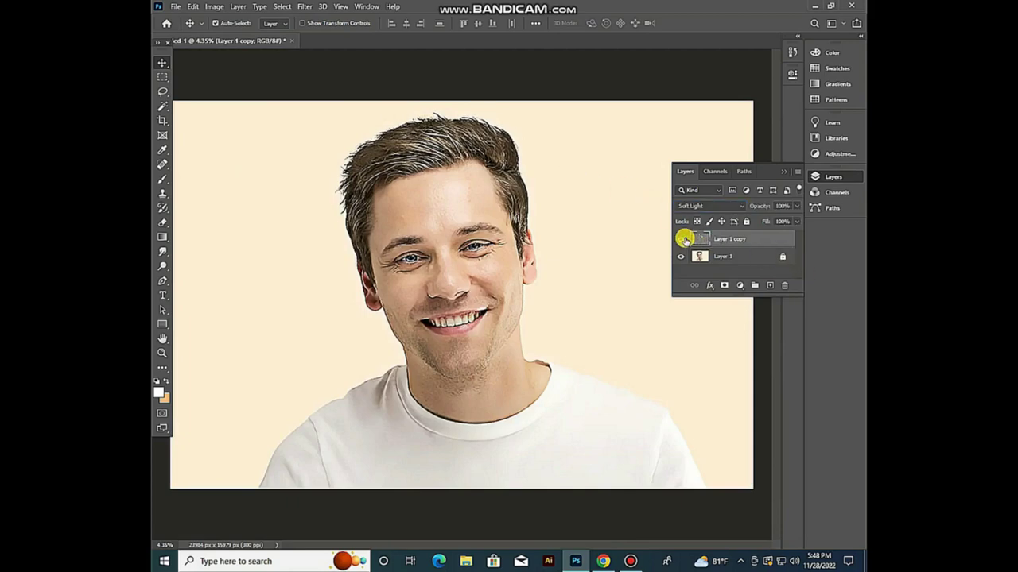